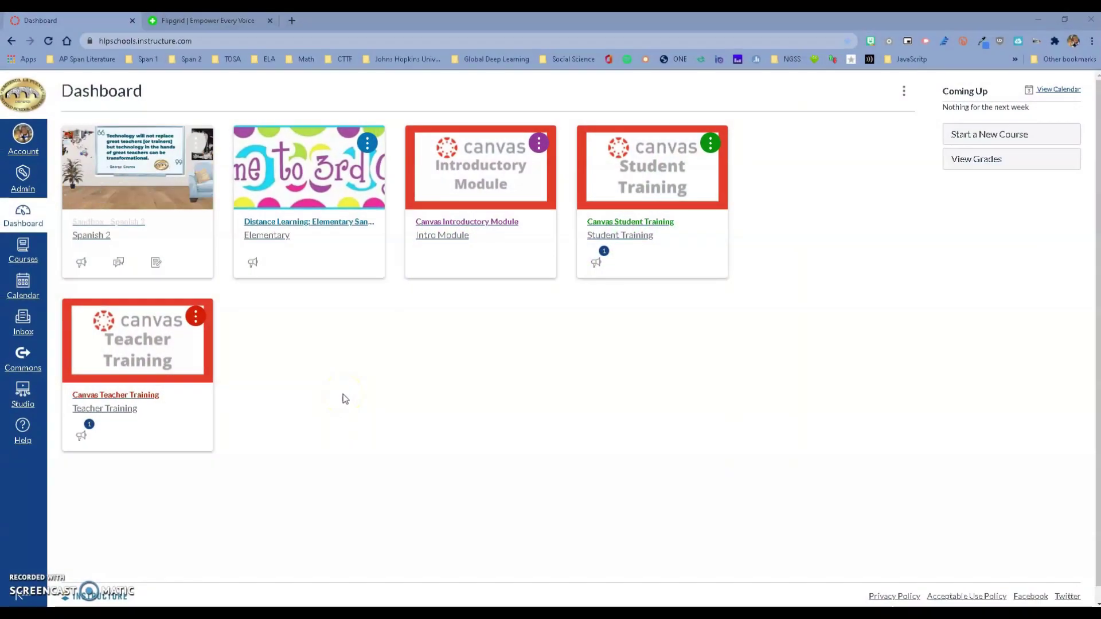
- Open the Sandbox - Spanish 2 course from its dashboard card
left_click(130, 177)
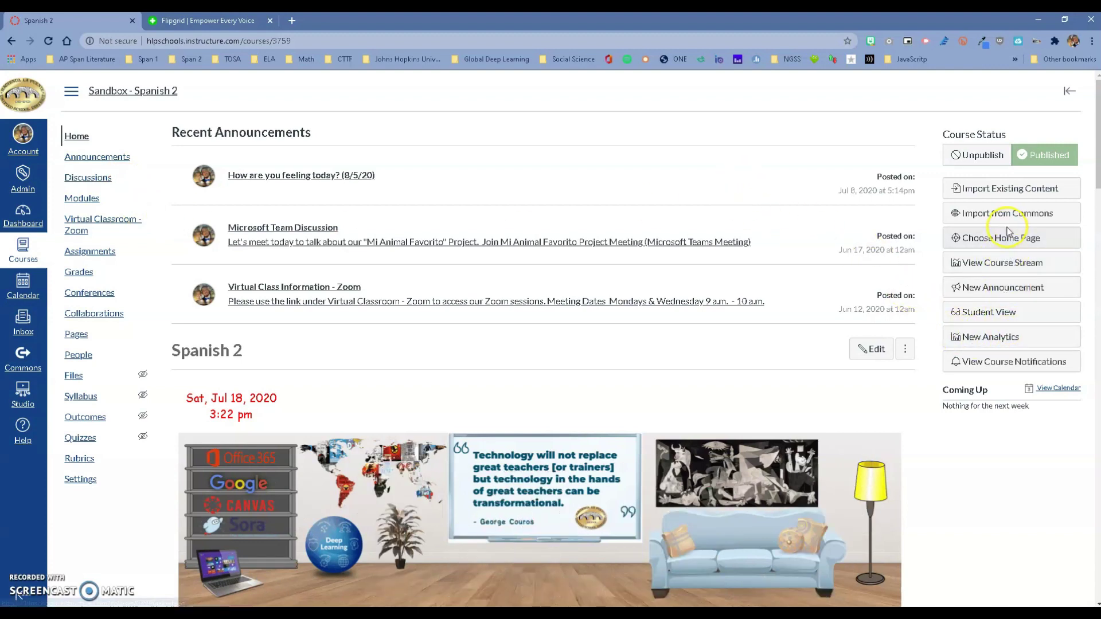
- In Student View, open the Present Progressive module's Flipgrid item and scroll the embedded Spanish 2 grid
left_click(1007, 313)
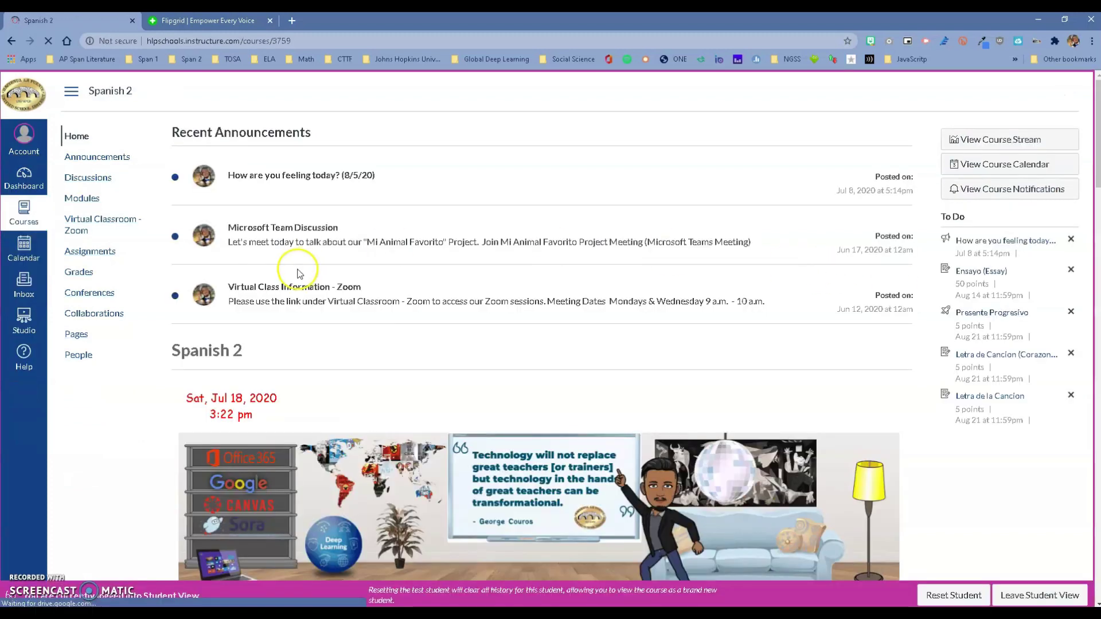
left_click(92, 200)
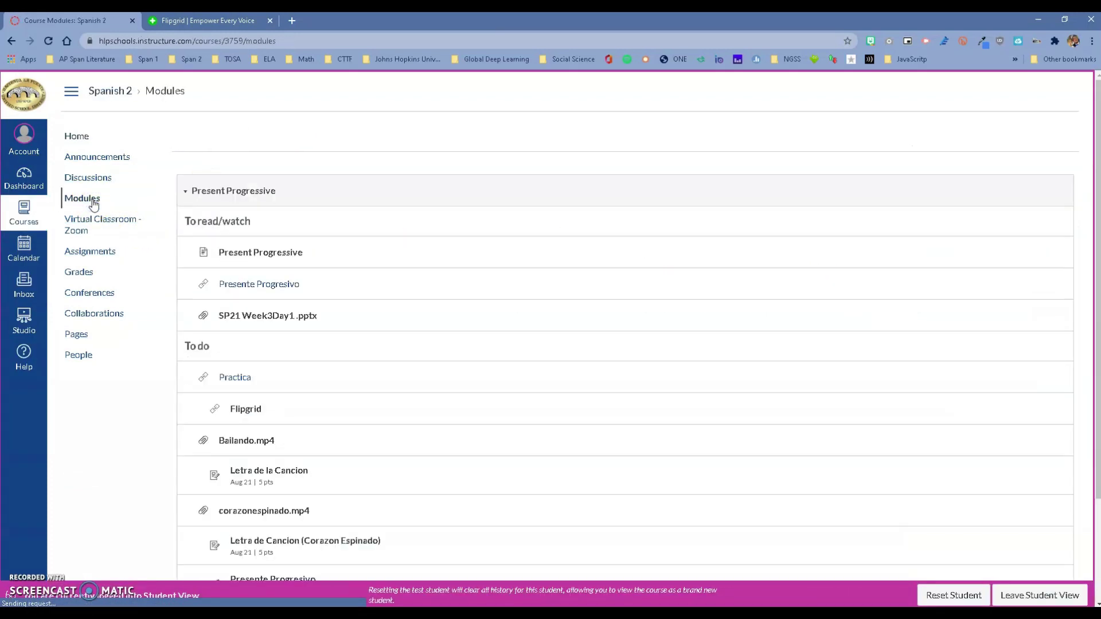
scroll(307, 212, "down", 1)
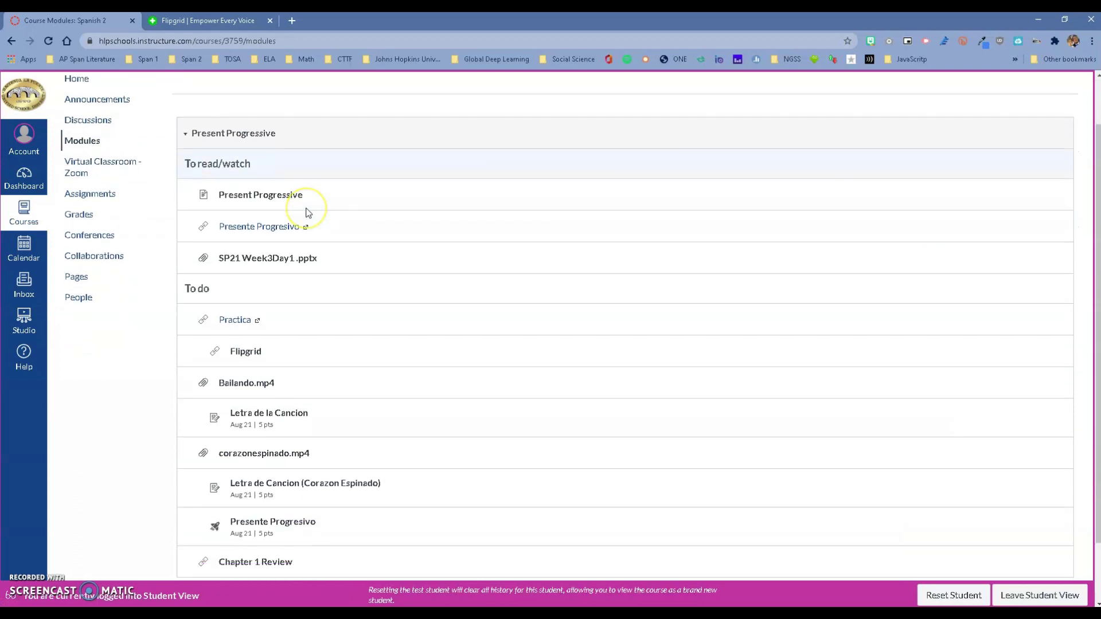
scroll(313, 227, "down", 1)
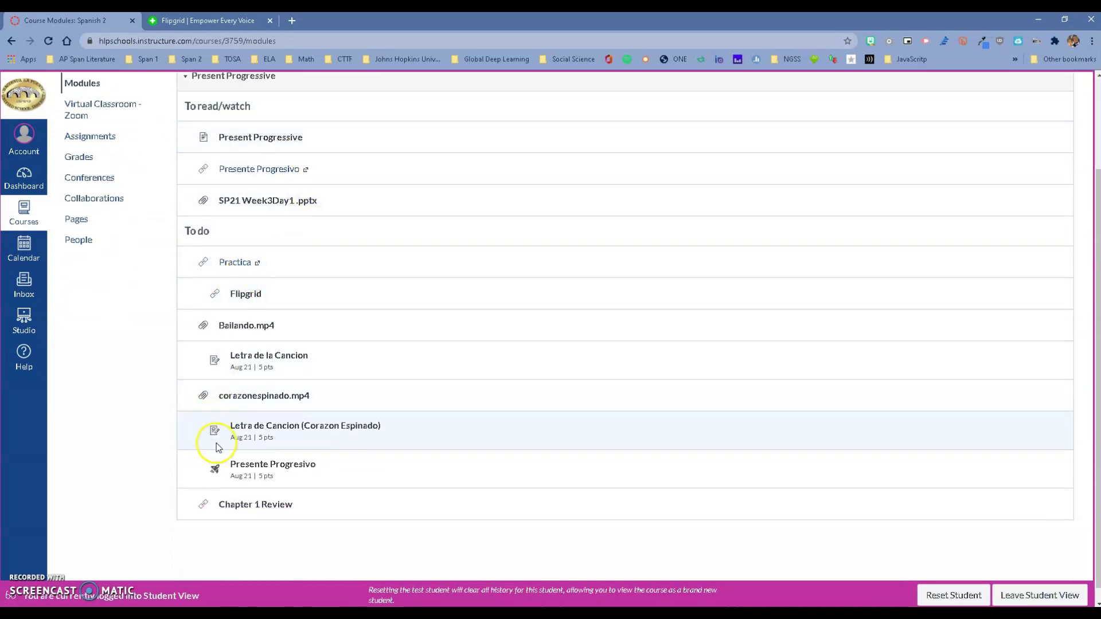
left_click(252, 301)
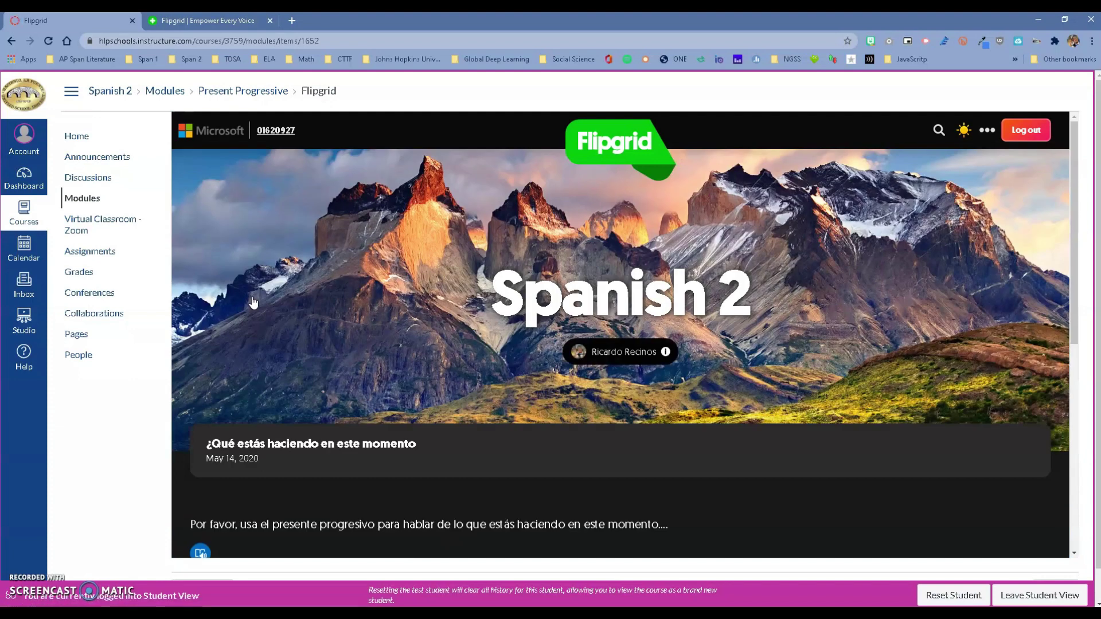
scroll(370, 288, "down", 3)
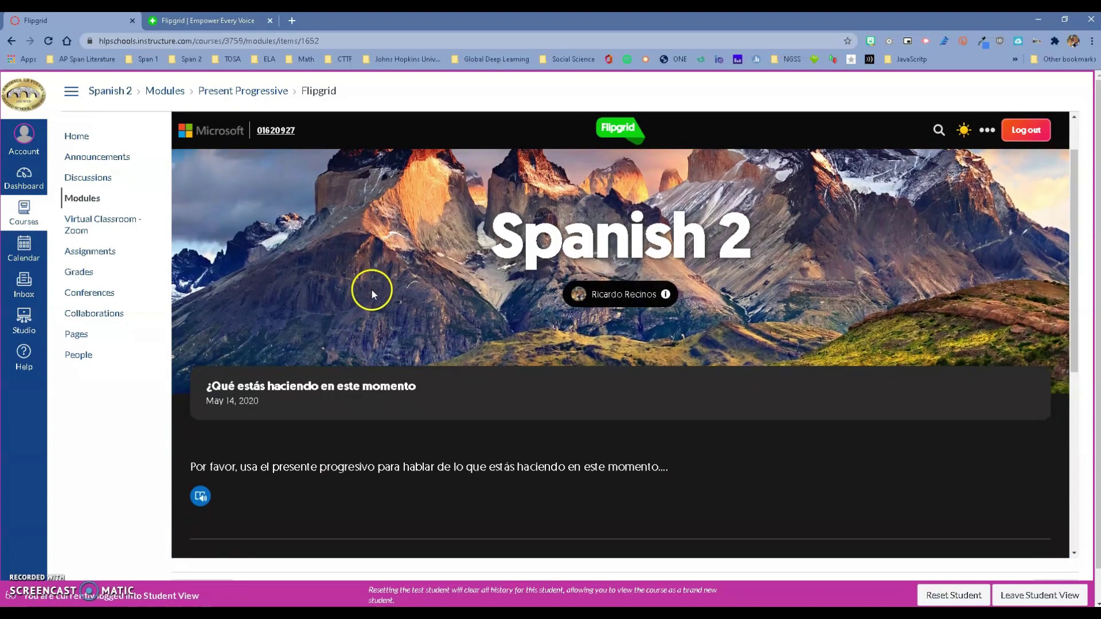
scroll(462, 352, "down", 2)
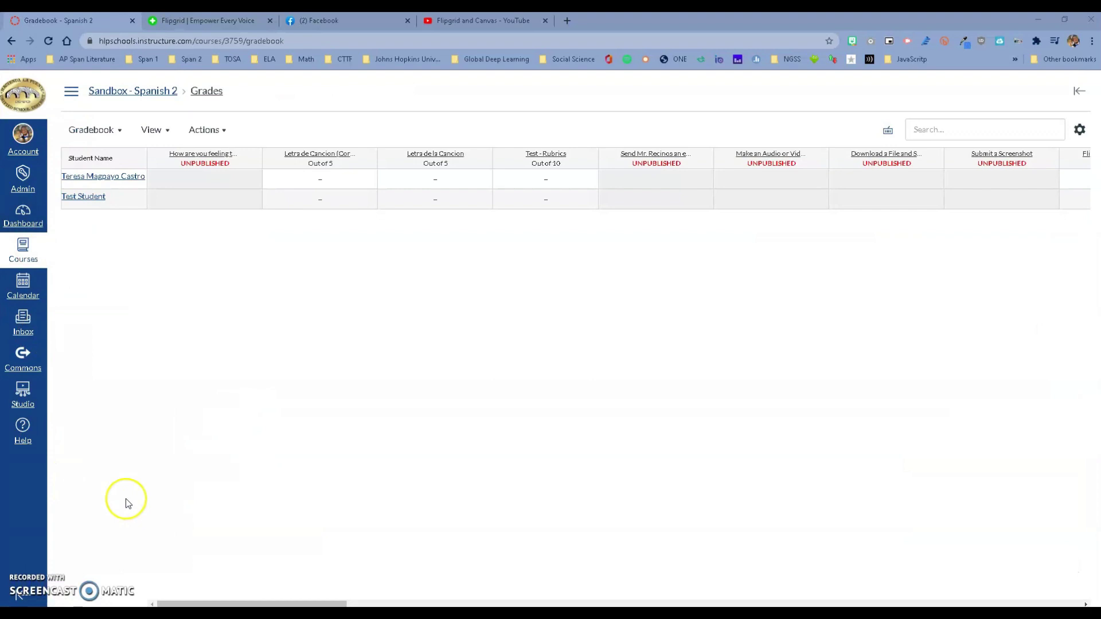
- Open the Spanish 2 gradebook and scroll right to the Flipgrid Assignment #1 column, out of 10
left_click(25, 216)
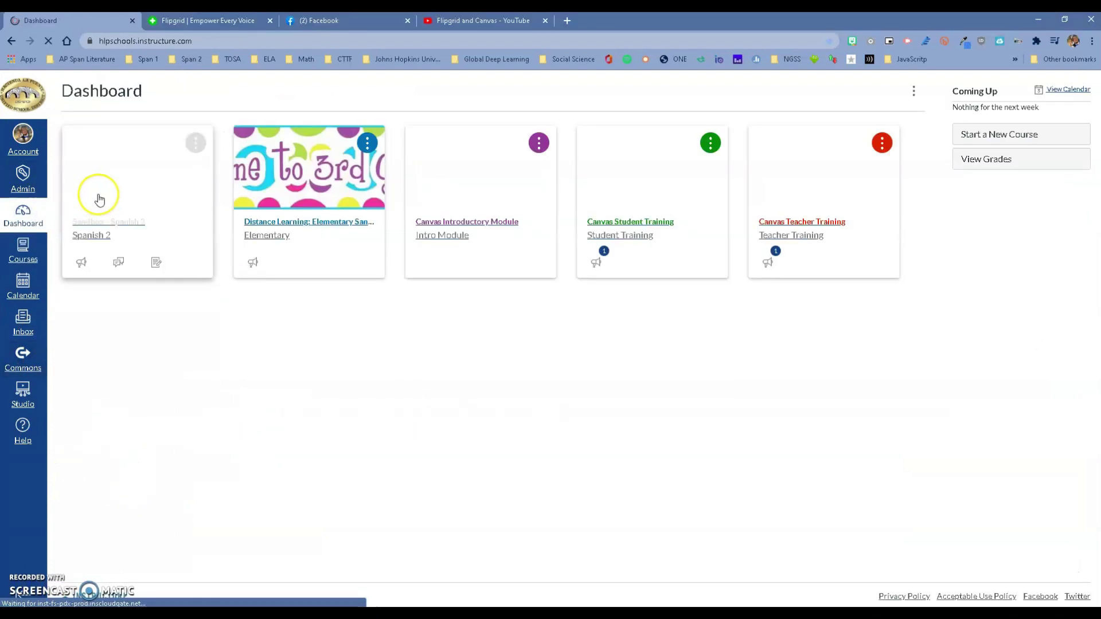
left_click(98, 197)
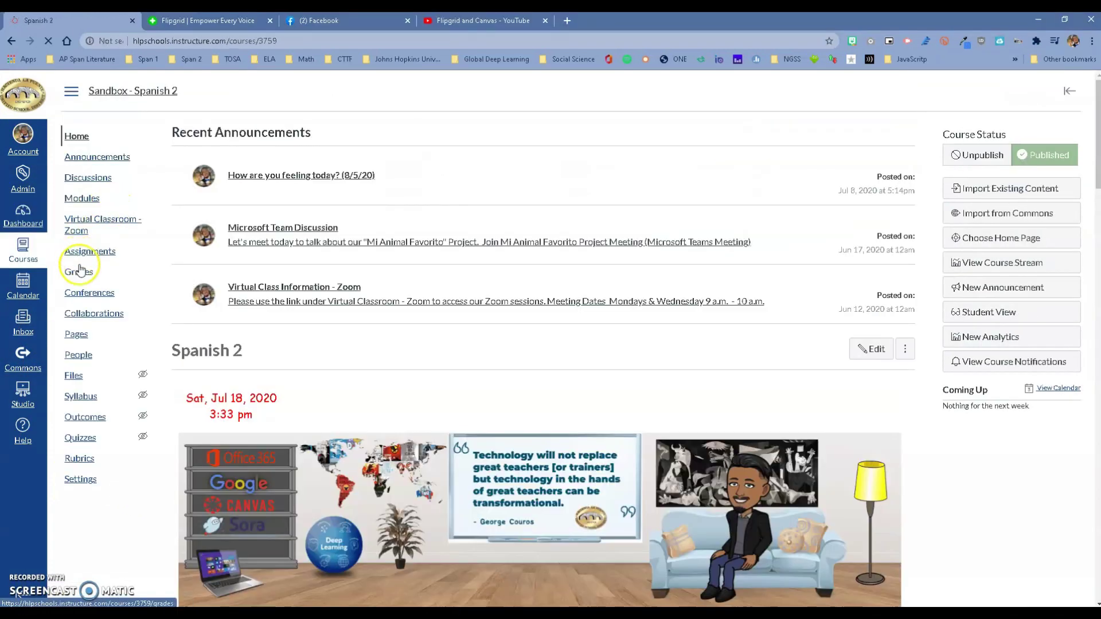
left_click(79, 272)
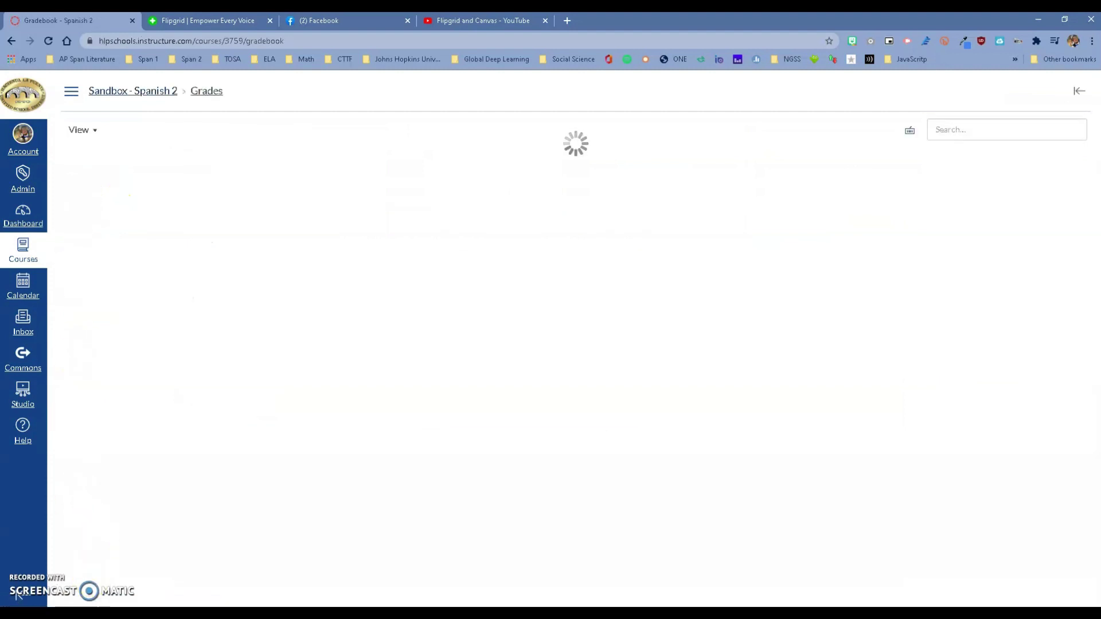
left_click_drag(200, 603, 243, 603)
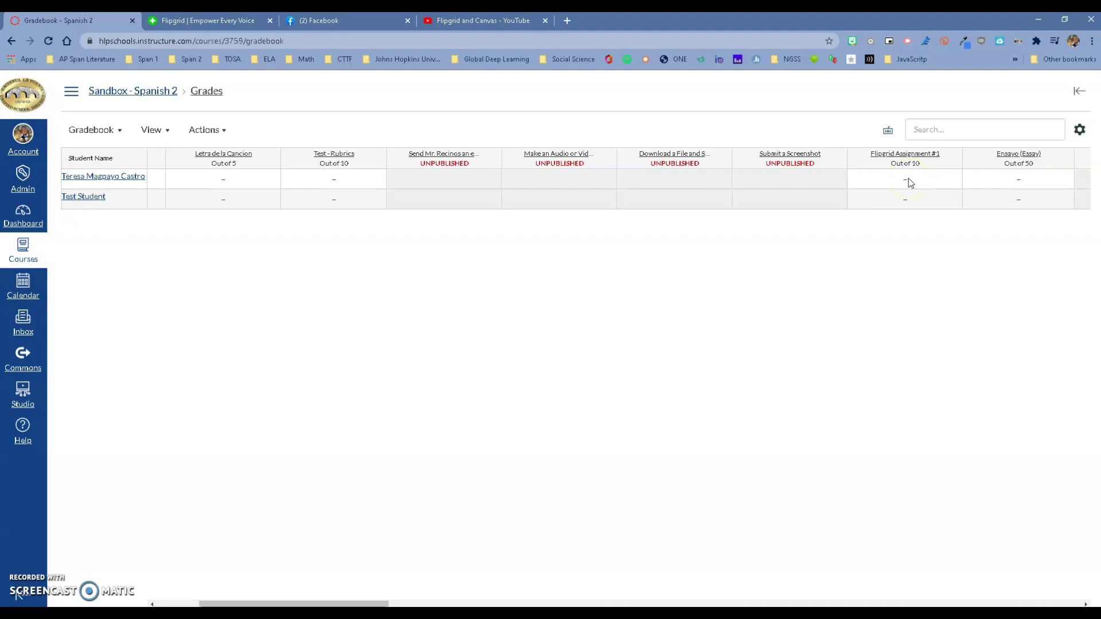
left_click(760, 395)
- Go to the Elementary sandbox training course's Settings and show its Apps catalog
left_click(23, 222)
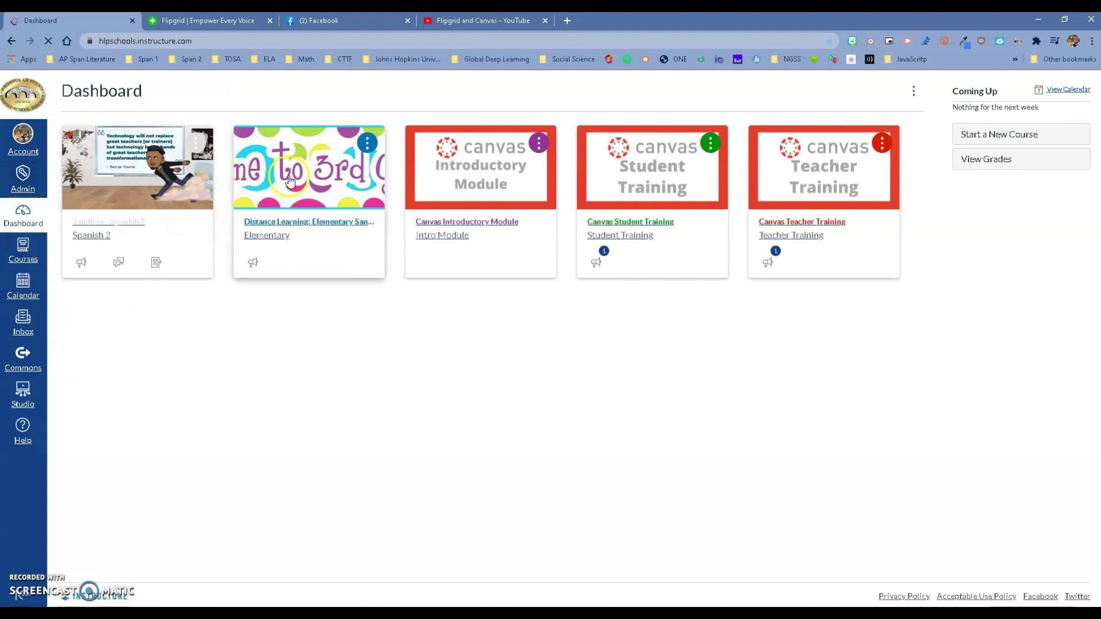
left_click(289, 175)
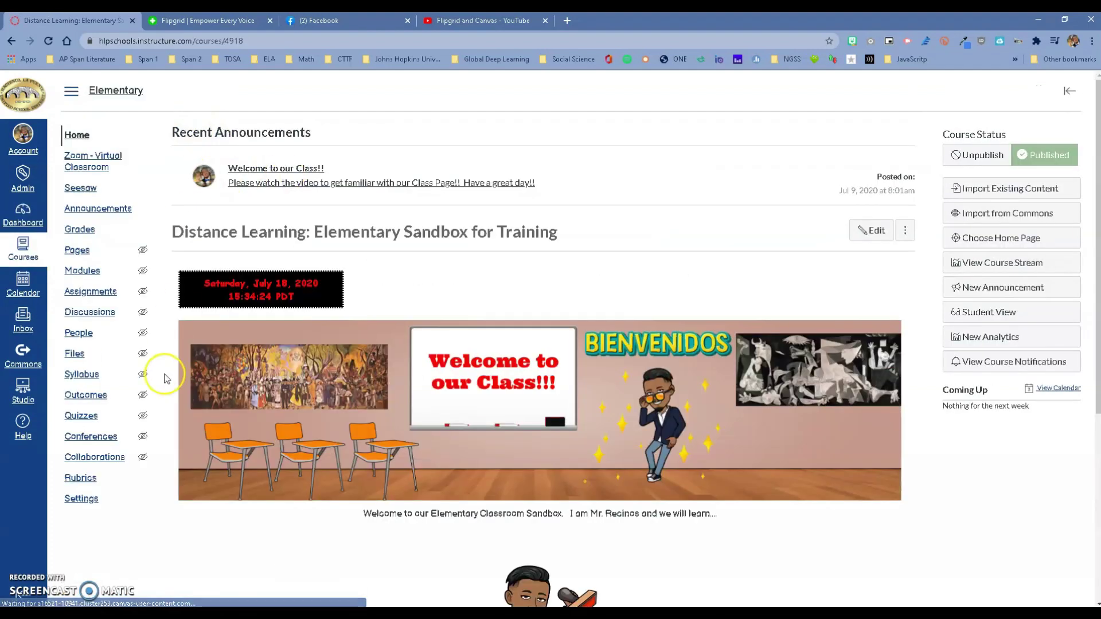
left_click(83, 498)
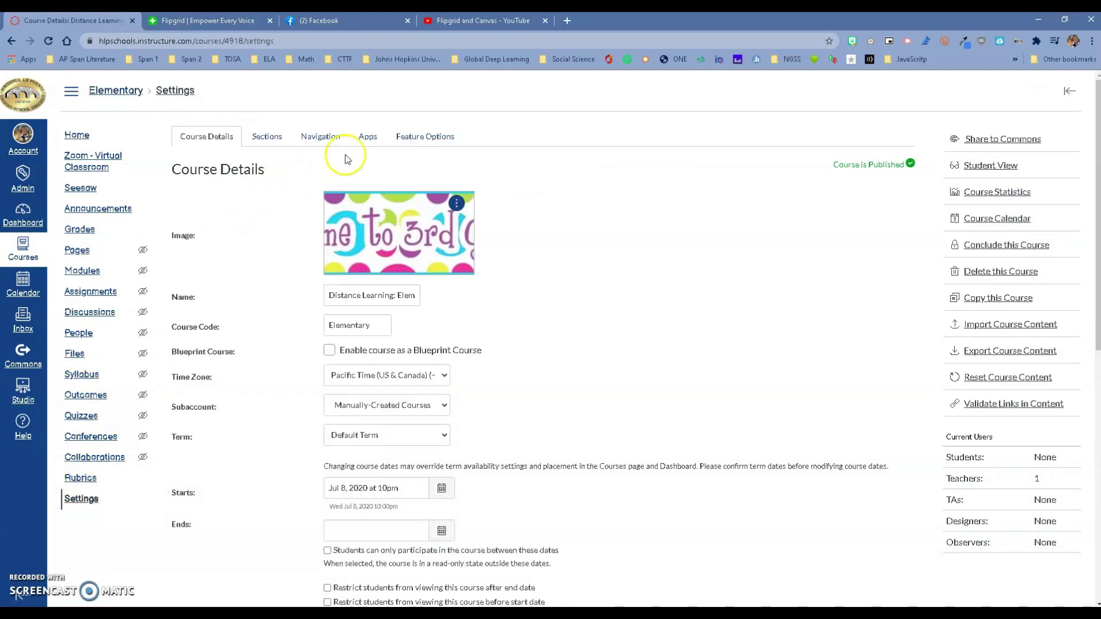
left_click(367, 136)
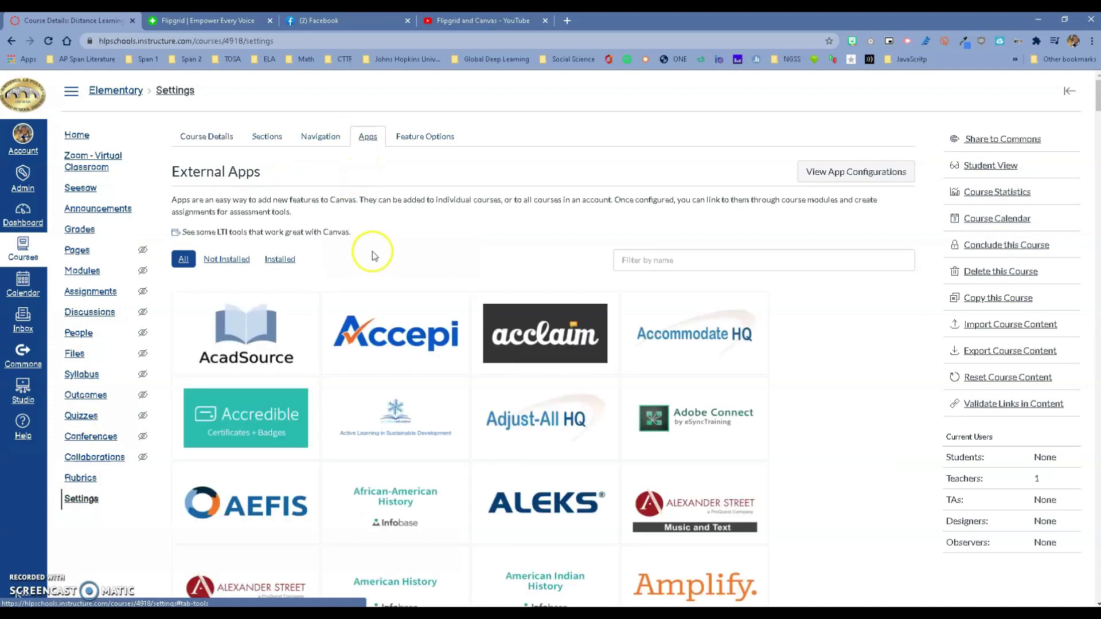
scroll(275, 390, "down", 3)
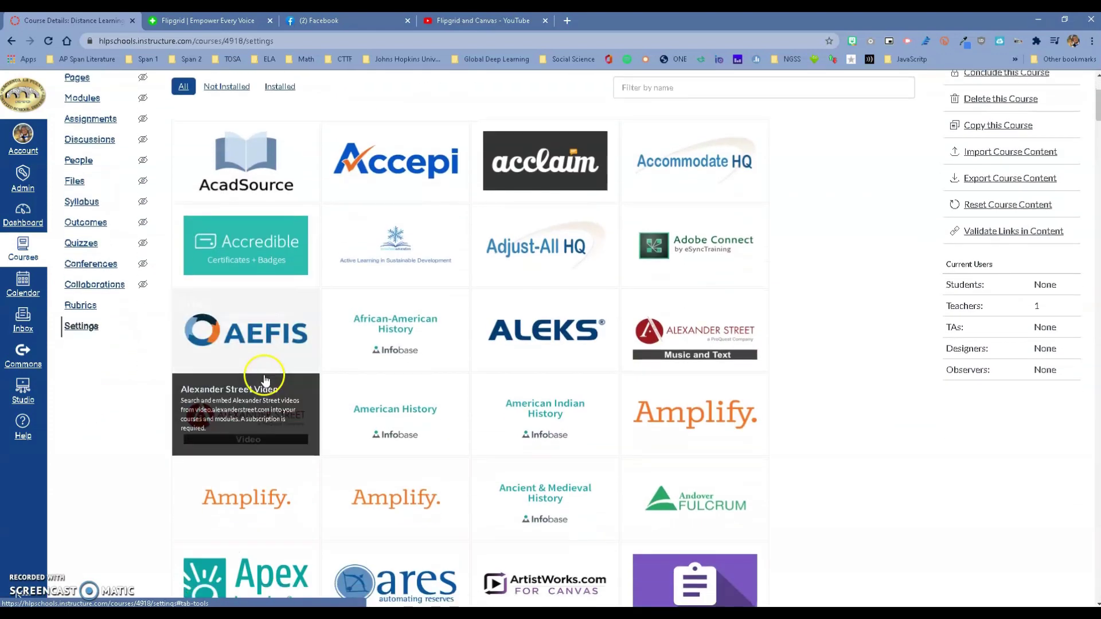
scroll(264, 381, "down", 4)
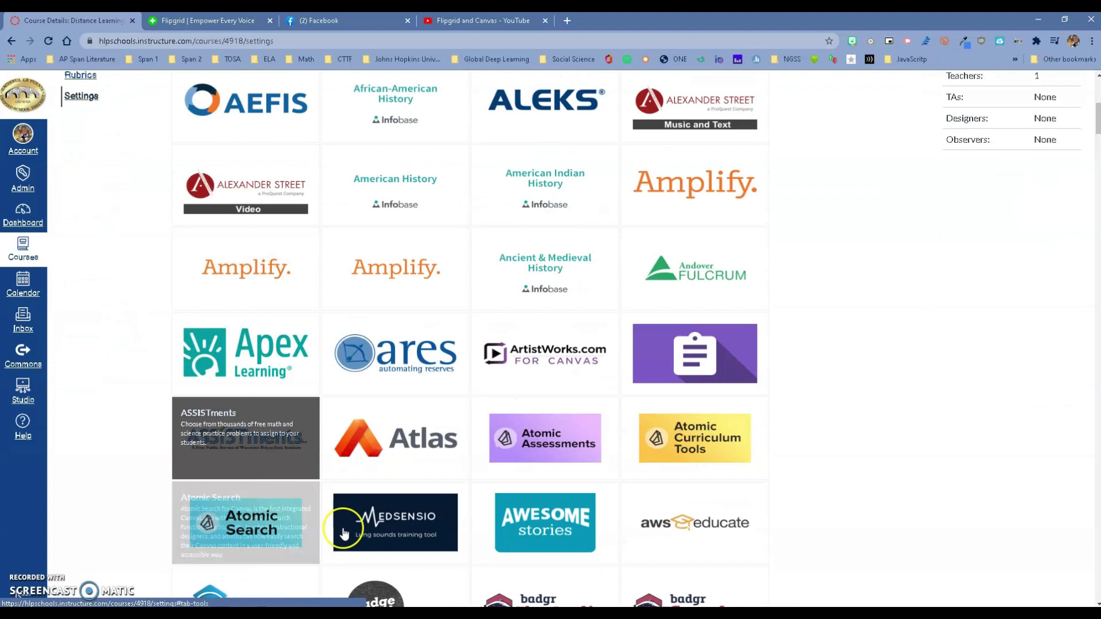
scroll(545, 450, "up", 5)
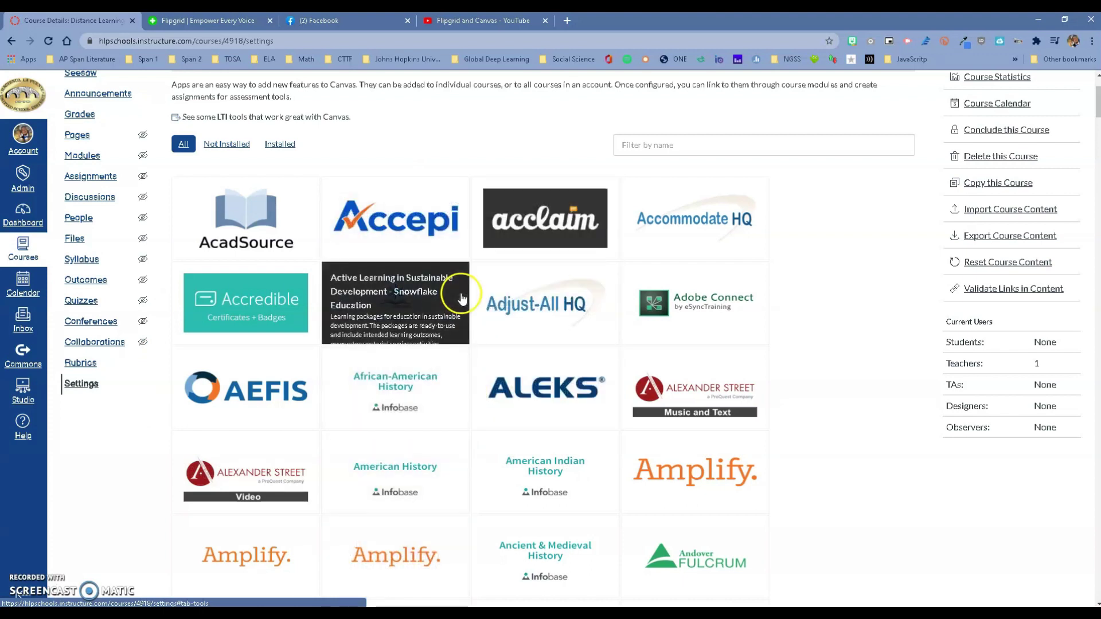
- Filter the apps for 'flip' and open the Flipgrid Add App dialog, ready for the consumer key
left_click(648, 258)
type("f")
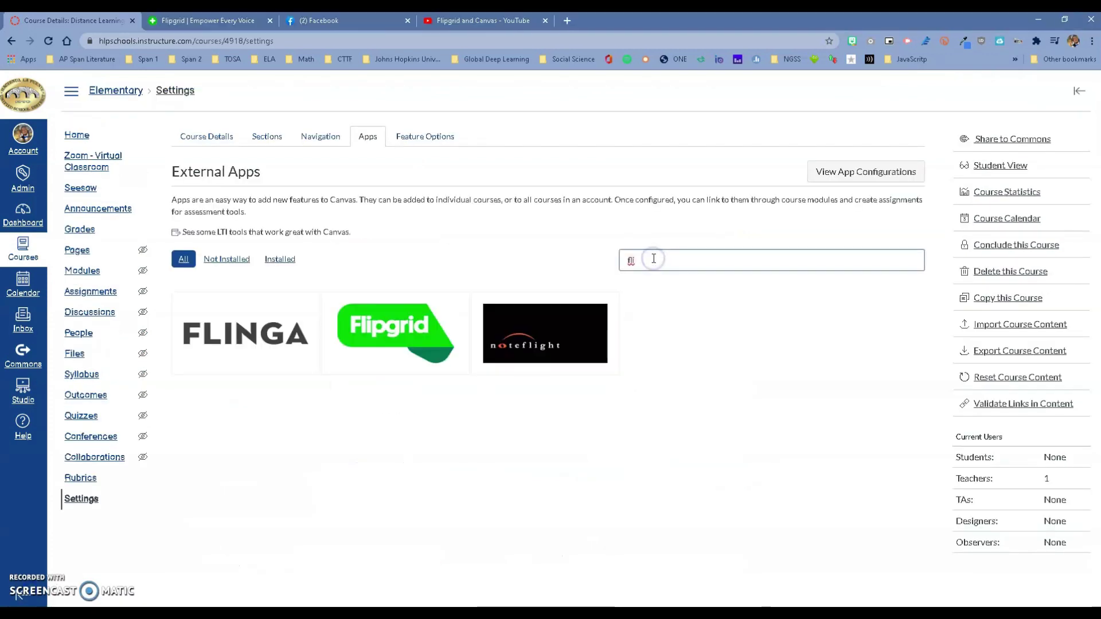
key("BackSpace")
type("flip")
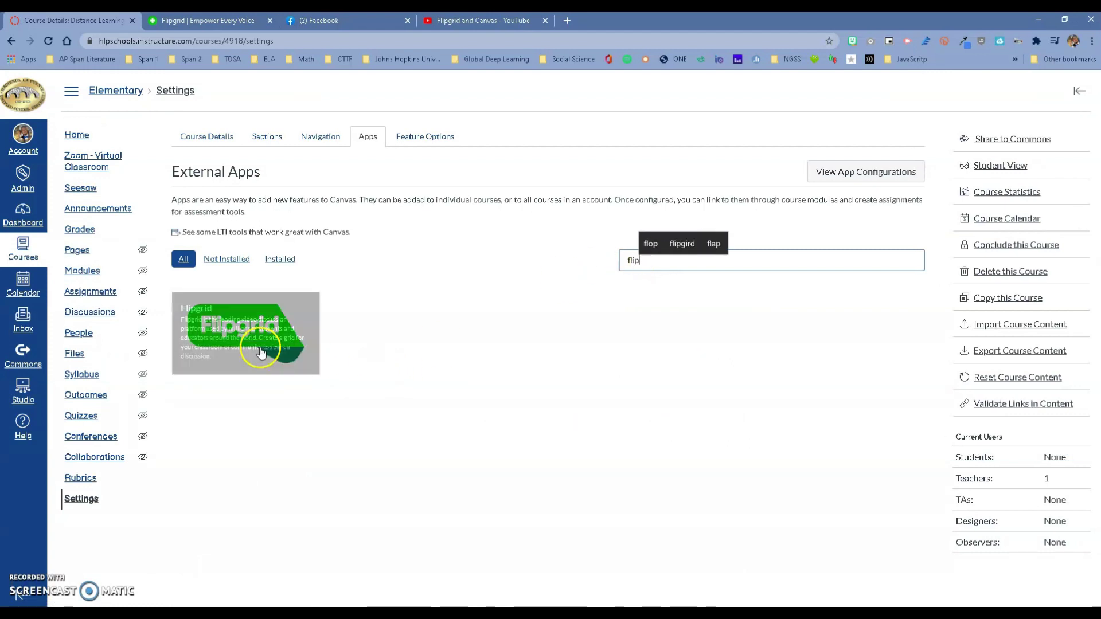
left_click(259, 348)
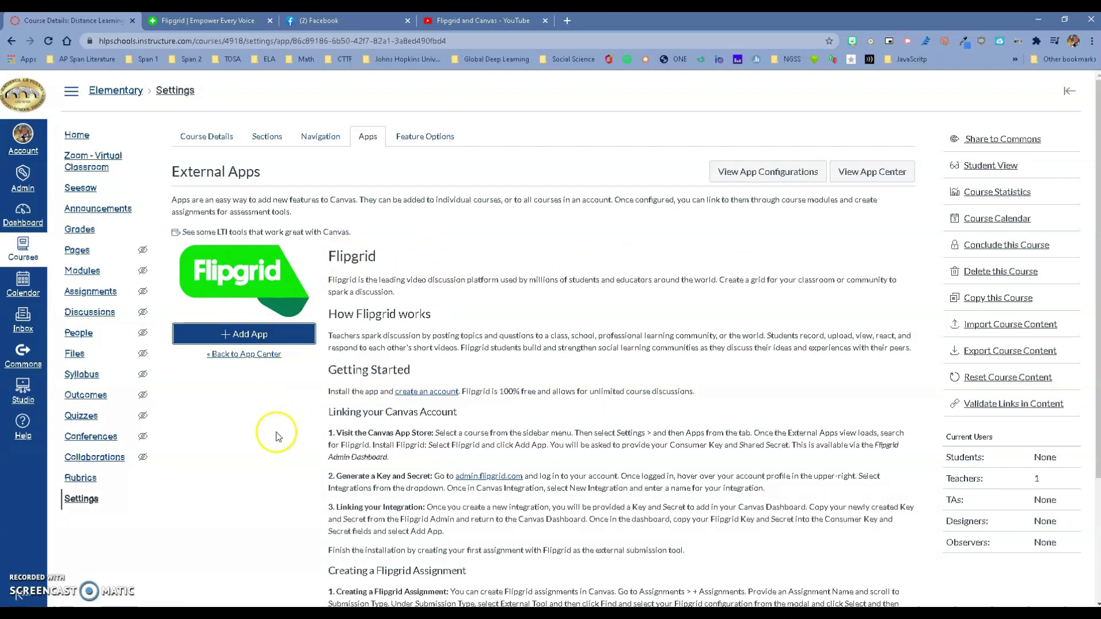
left_click(250, 335)
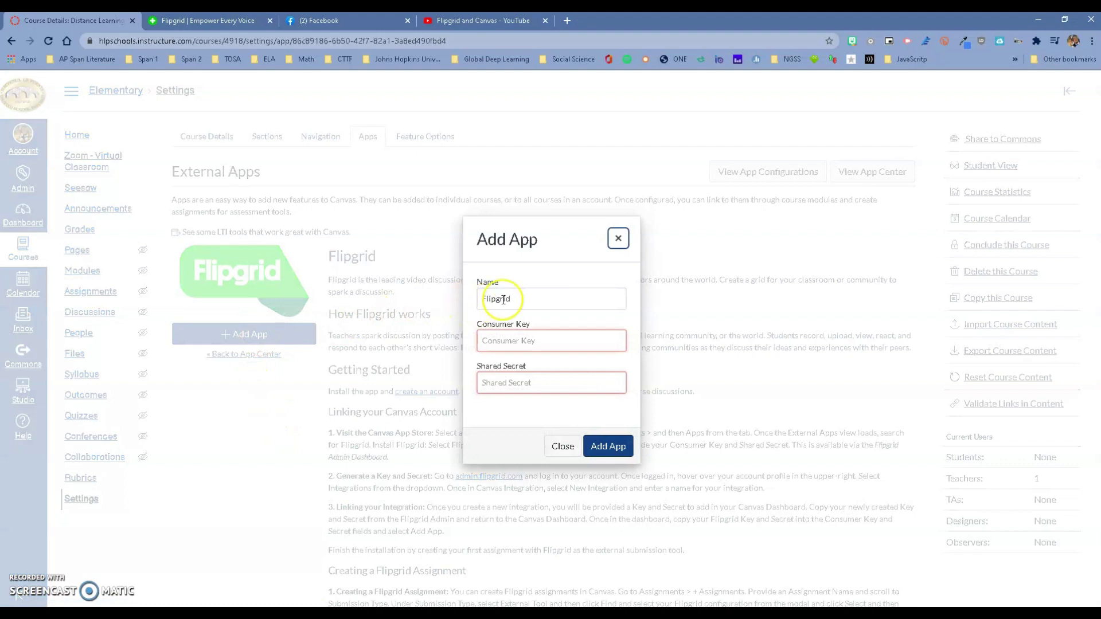
left_click(503, 298)
left_click(499, 340)
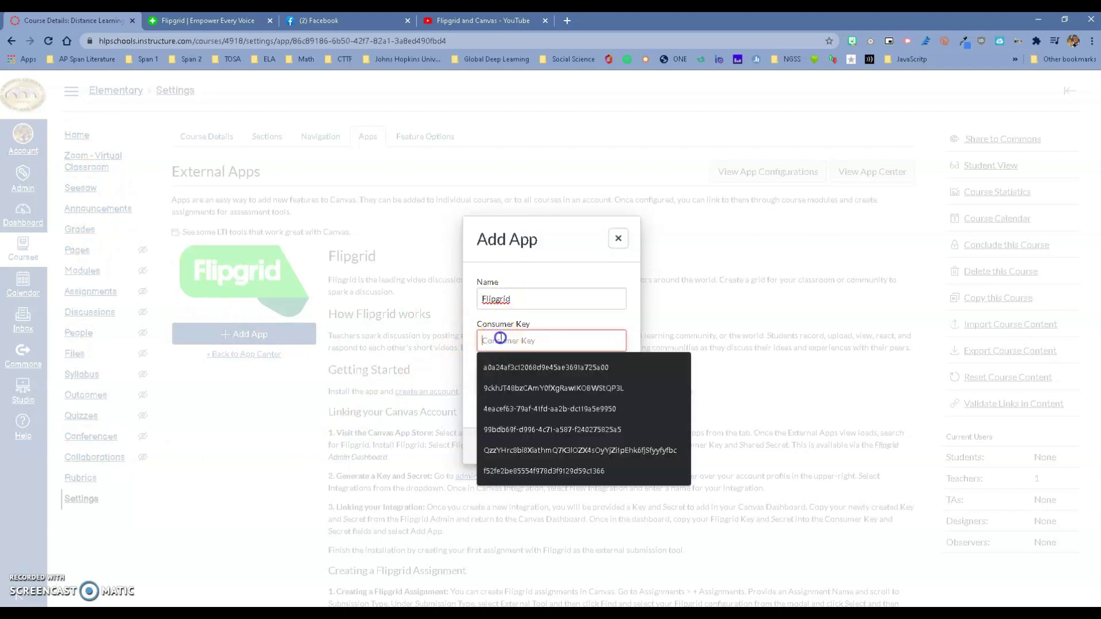
- In Flipgrid, log in as an educator and go to the Canvas Integrations page
left_click(186, 21)
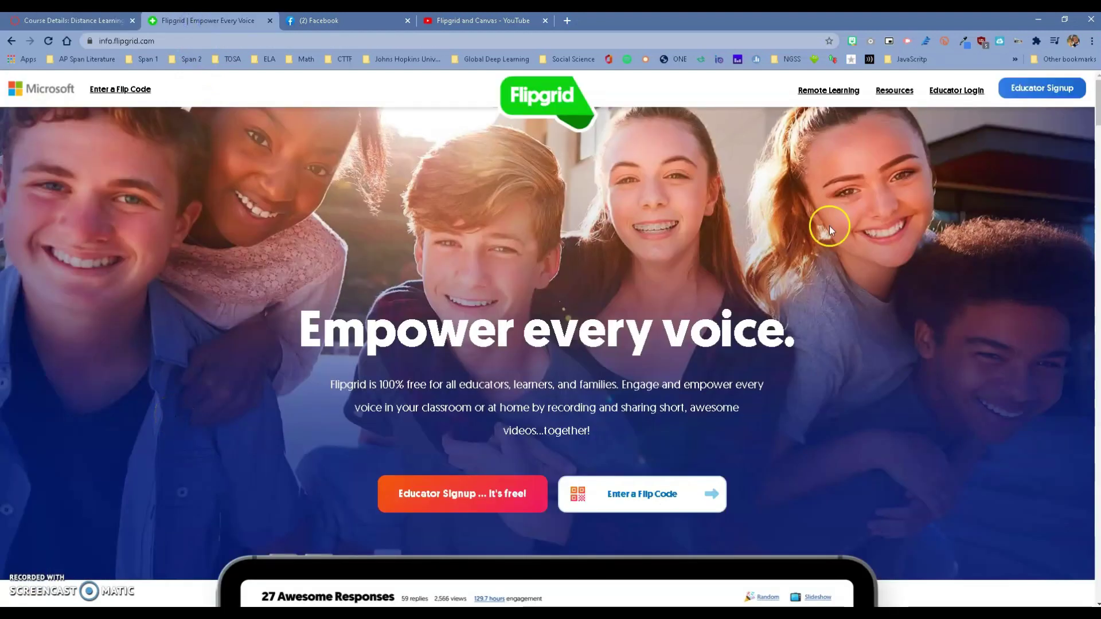
left_click(955, 91)
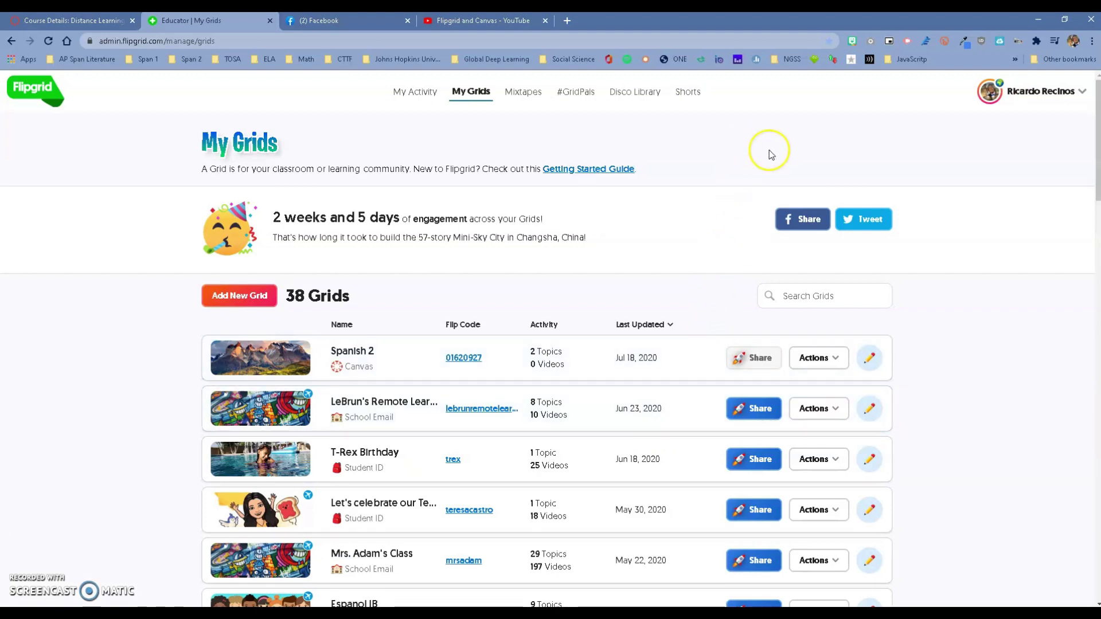
left_click(1079, 93)
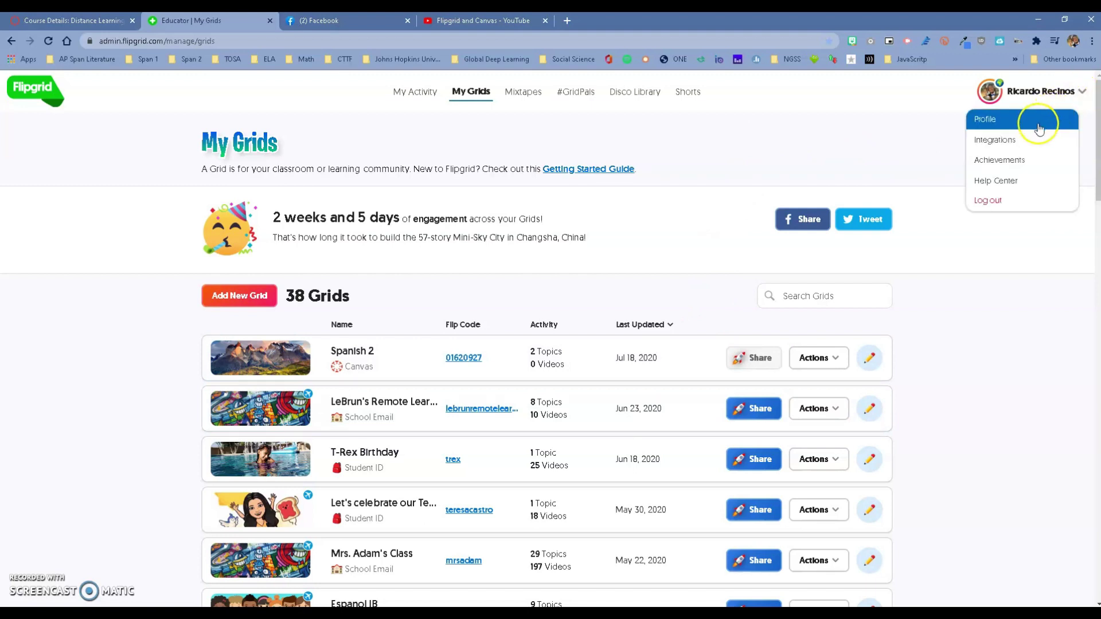
left_click(1020, 142)
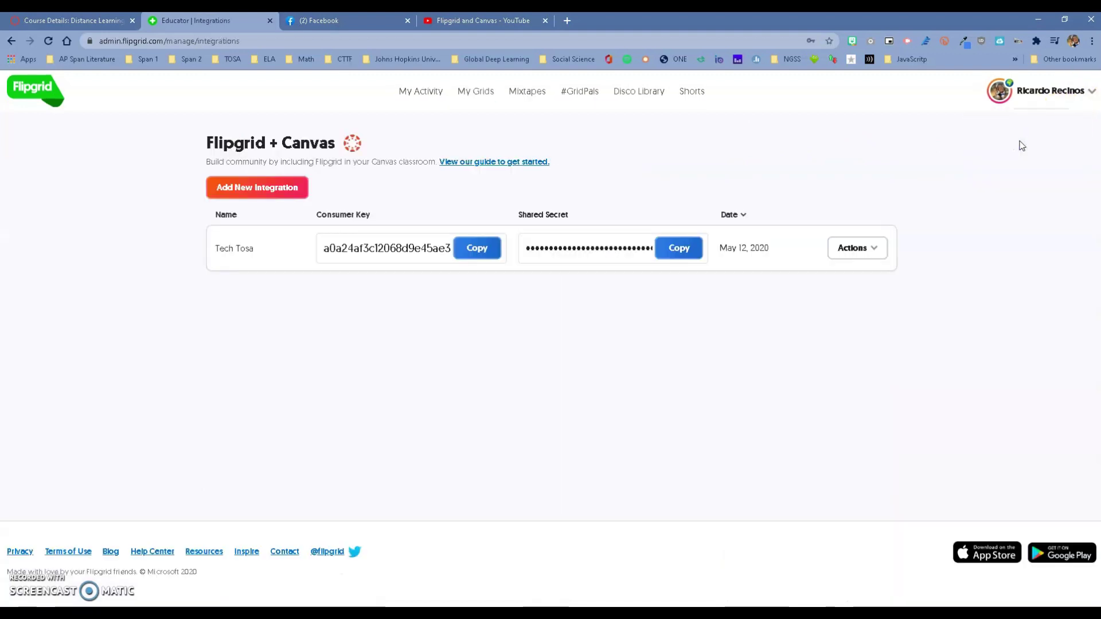
- Create a new Flipgrid Canvas integration named 'Elementary Class'
left_click(262, 188)
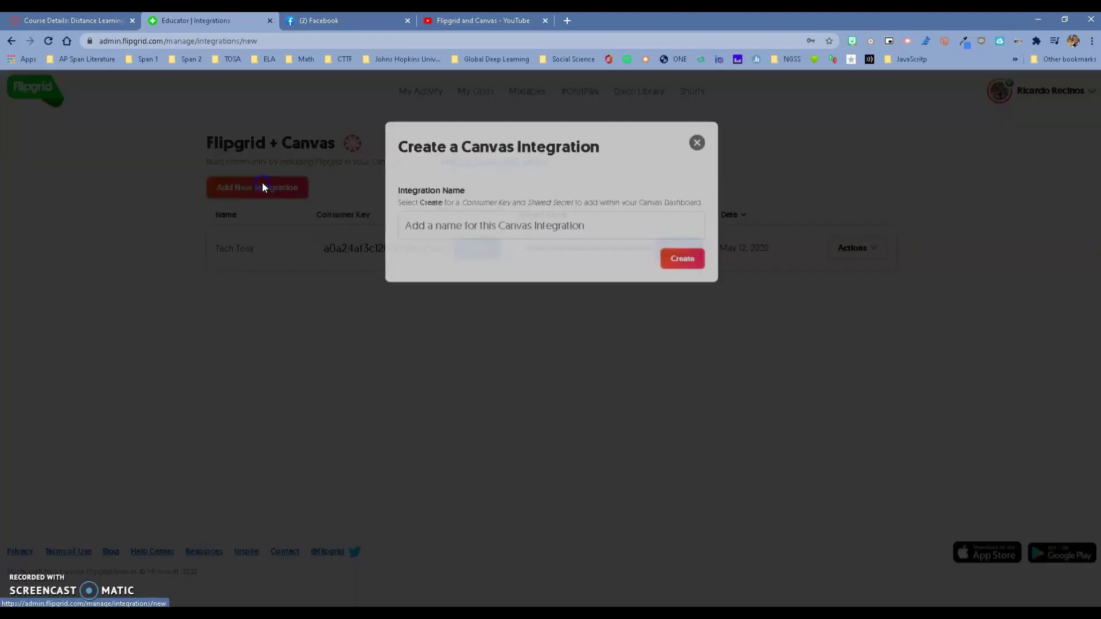
left_click(407, 227)
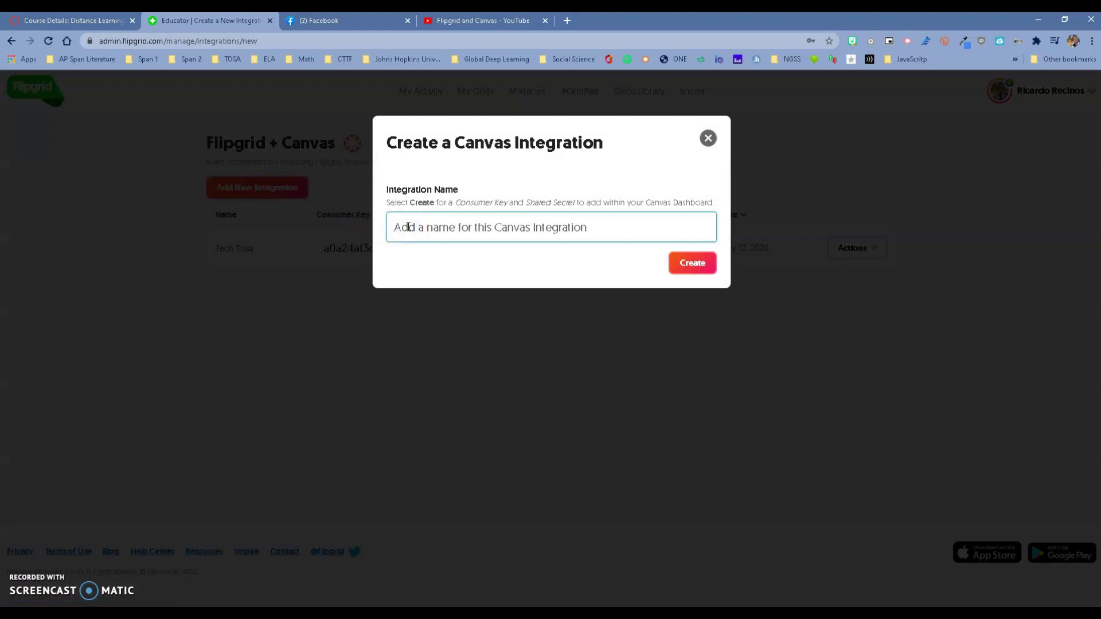
type("Element")
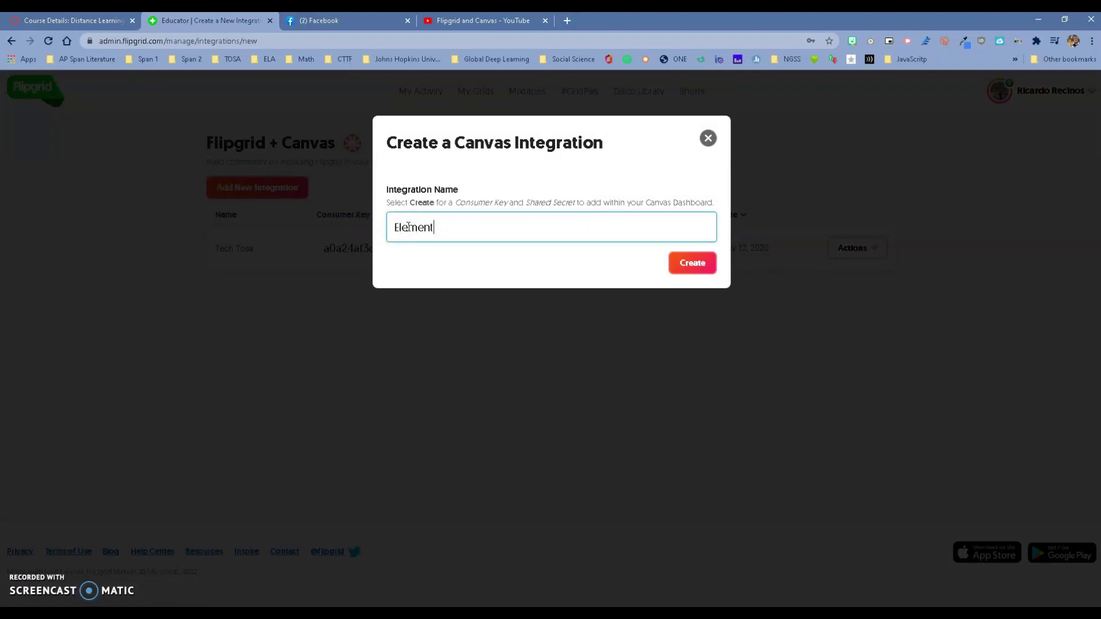
type("ary Class")
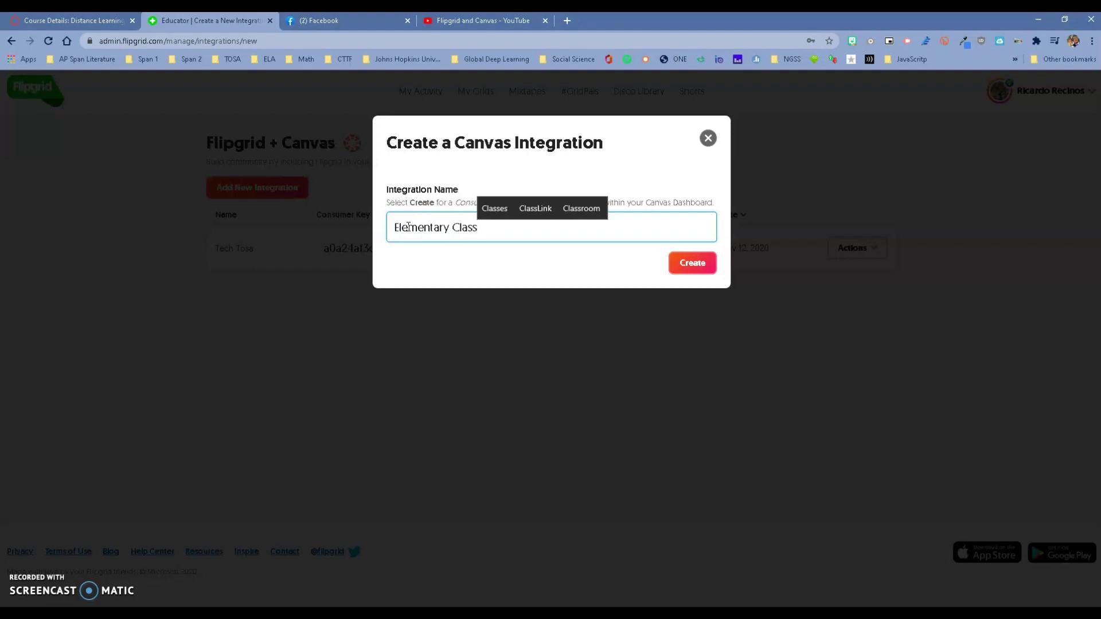
left_click(691, 261)
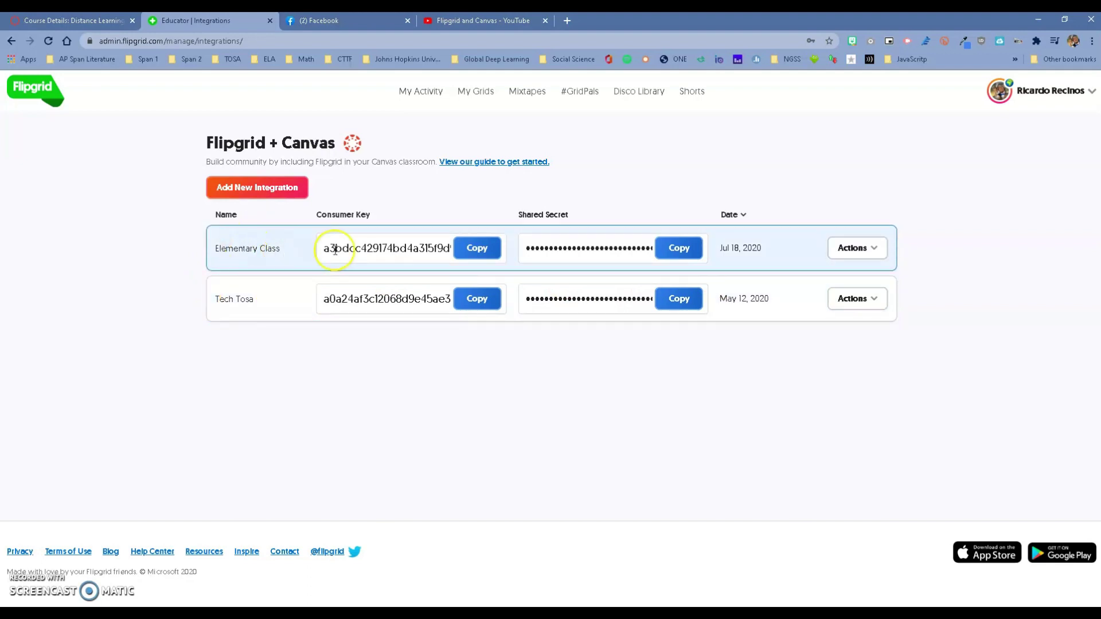
- Copy the Elementary Class consumer key from Flipgrid into the Canvas Consumer Key field
left_click(467, 248)
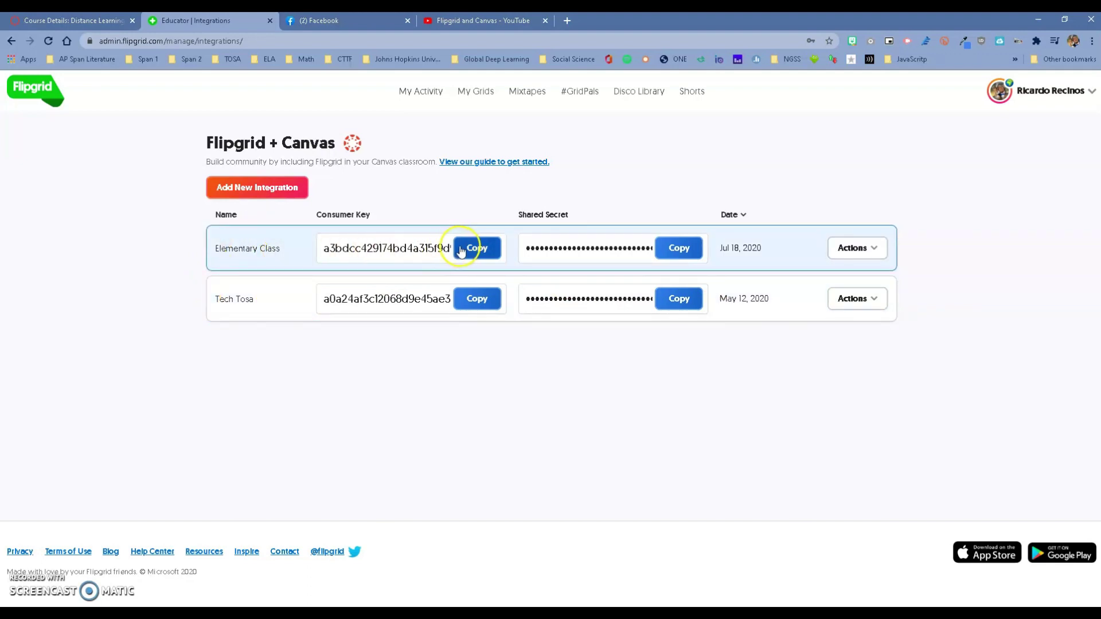
left_click(128, 23)
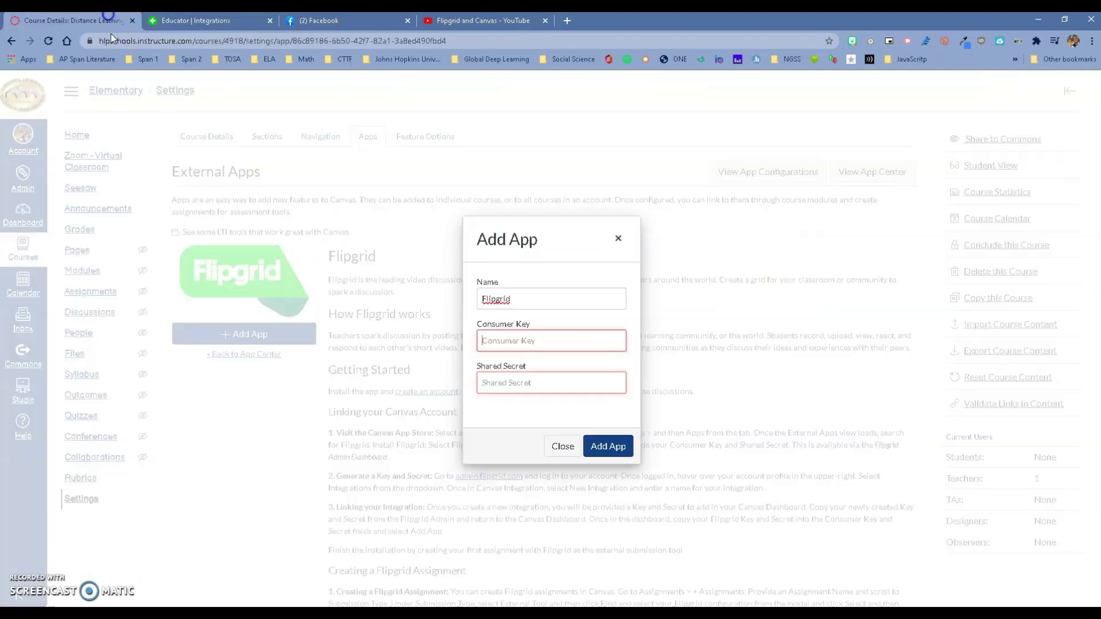
left_click(484, 341)
right_click(484, 341)
left_click(518, 424)
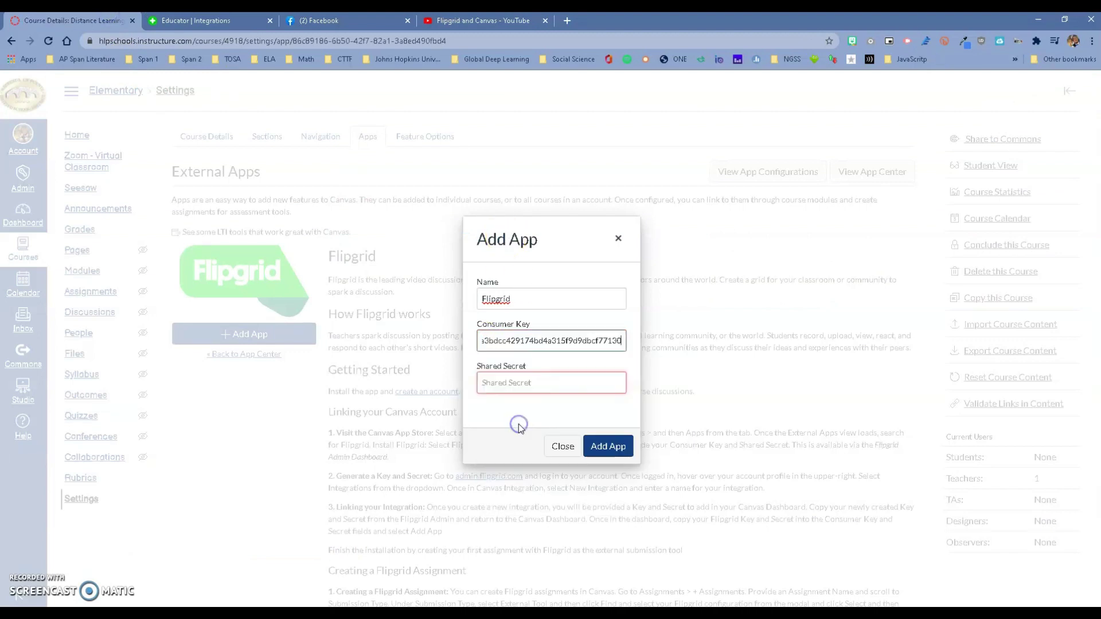
- Copy the Elementary Class shared secret from Flipgrid into the Canvas Shared Secret field
left_click(213, 22)
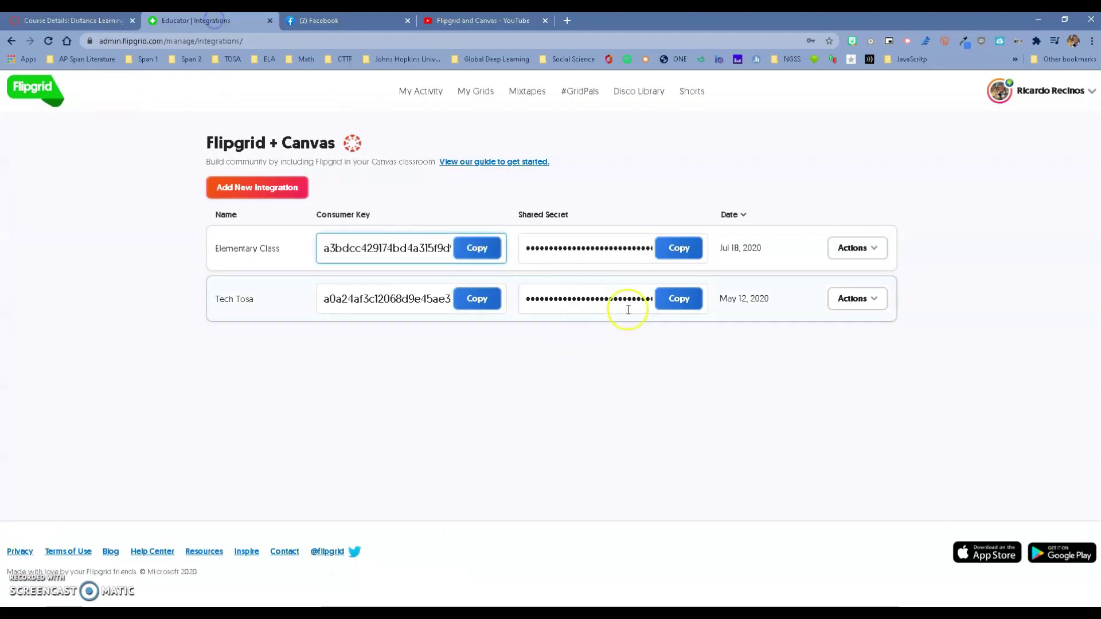
left_click(676, 248)
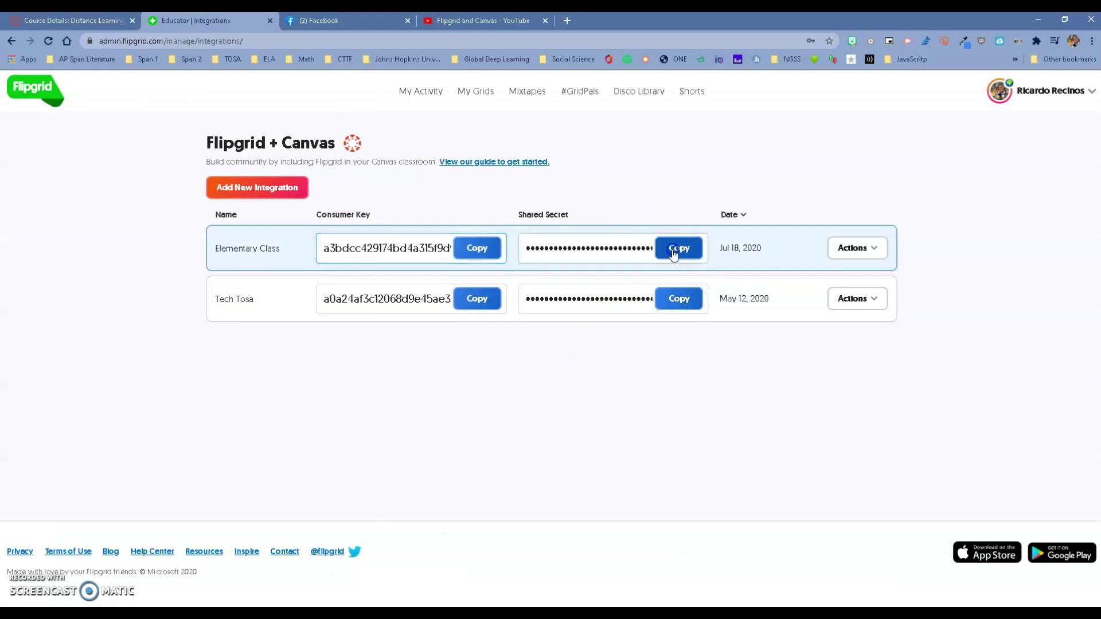
left_click(72, 22)
left_click(499, 381)
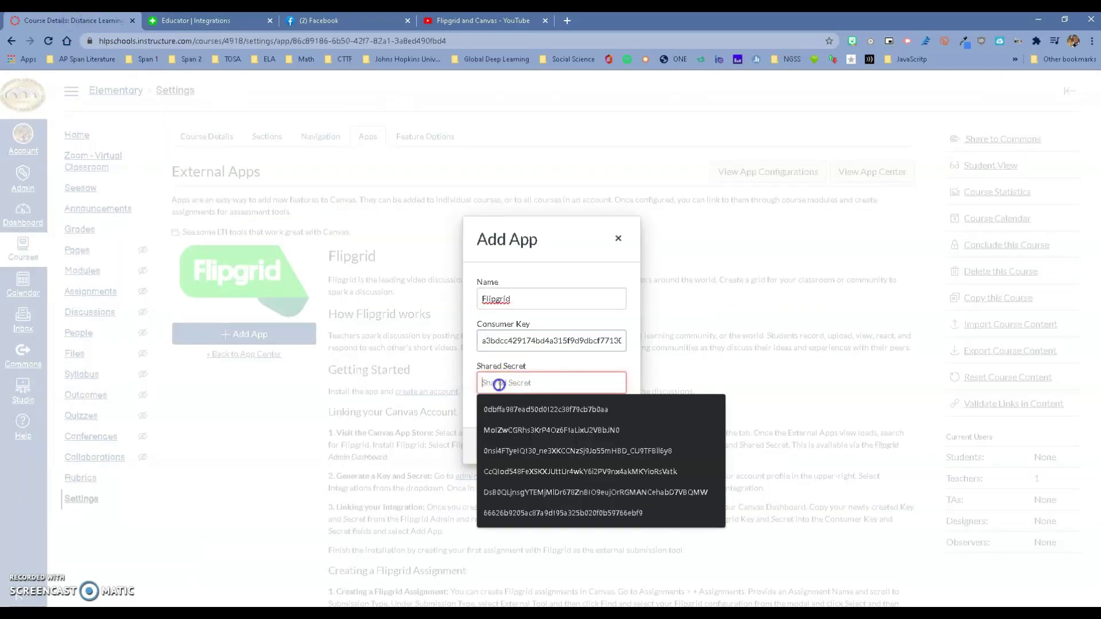
right_click(500, 384)
left_click(534, 471)
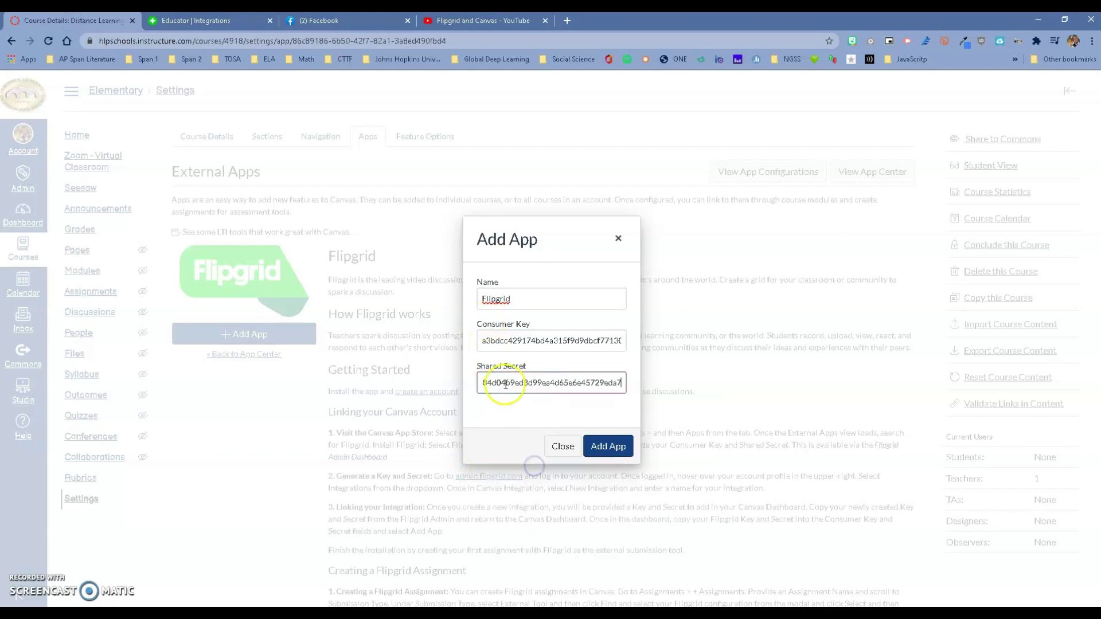
- Submit the Flipgrid app and reload the course settings to see it among the external apps
left_click(595, 453)
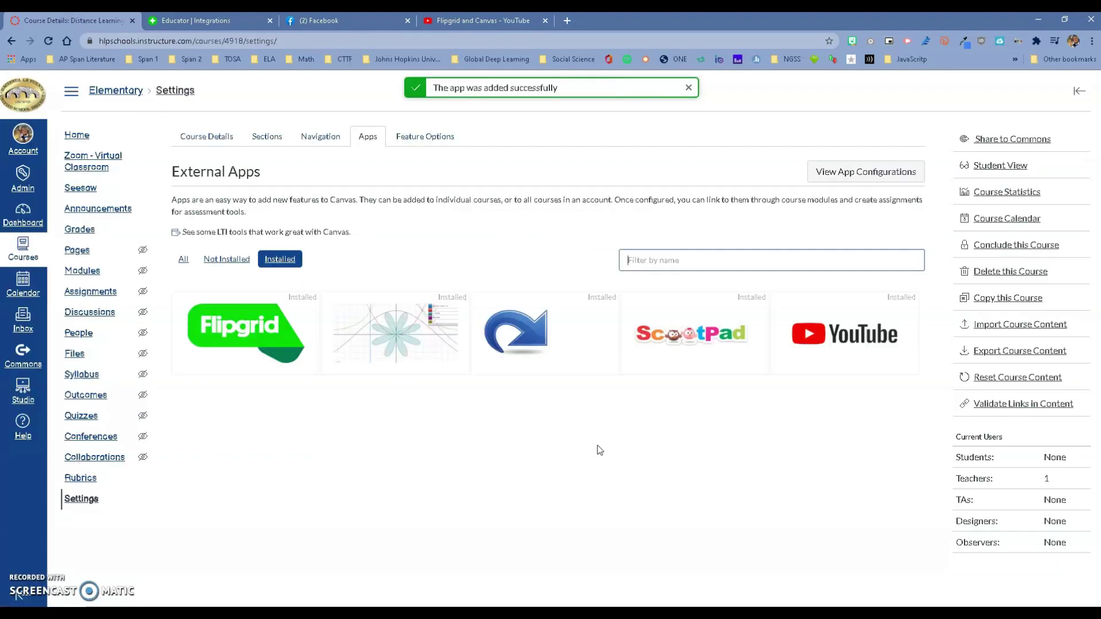
left_click(452, 96)
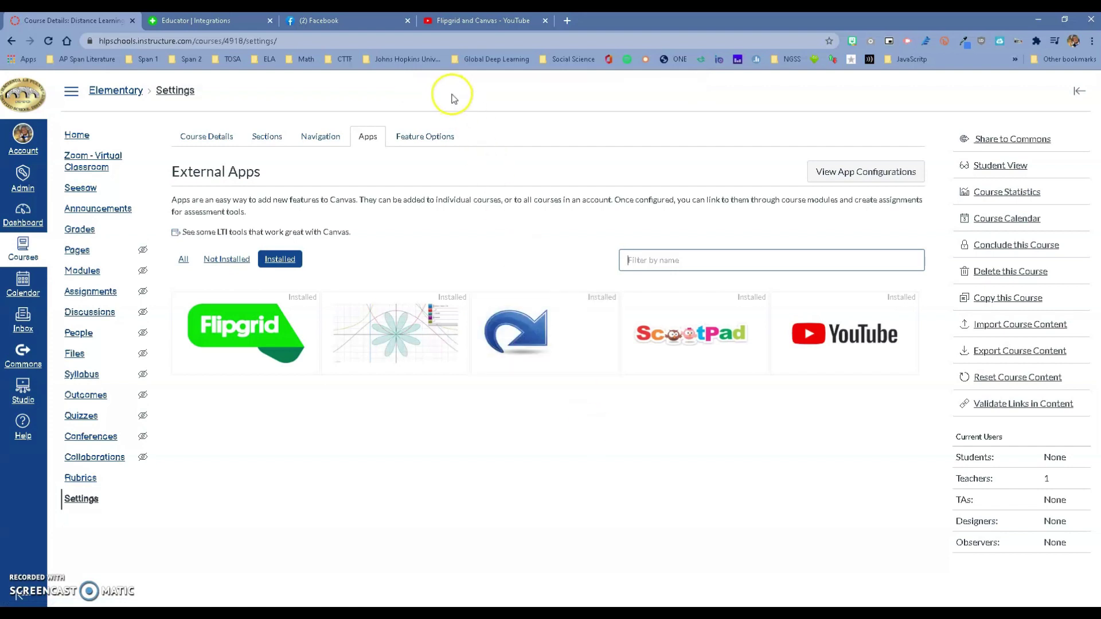
left_click(50, 41)
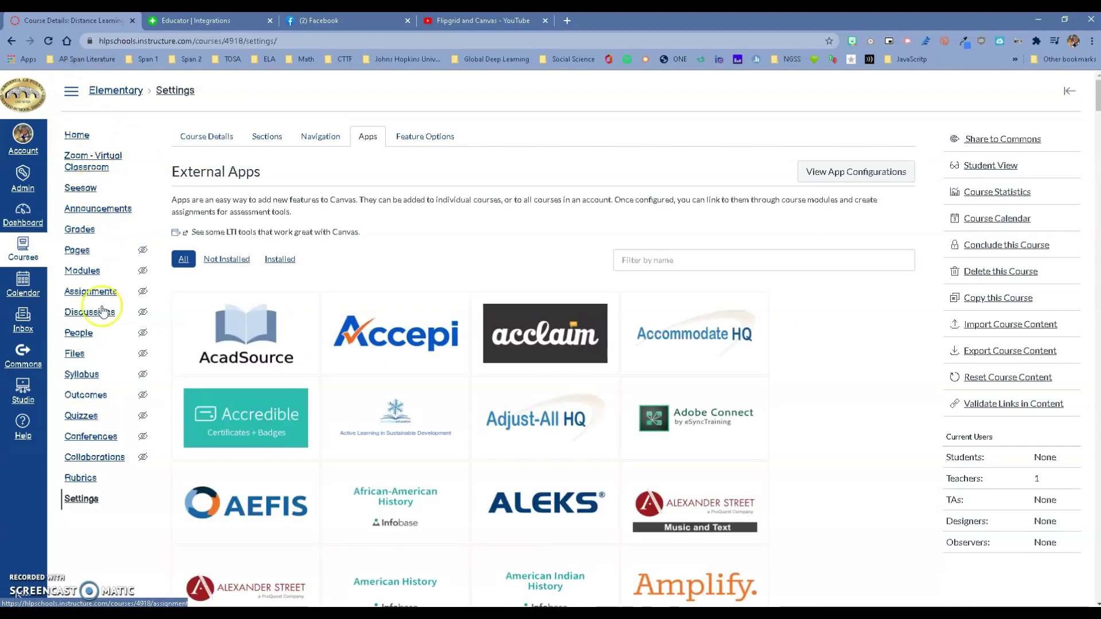
left_click(368, 138)
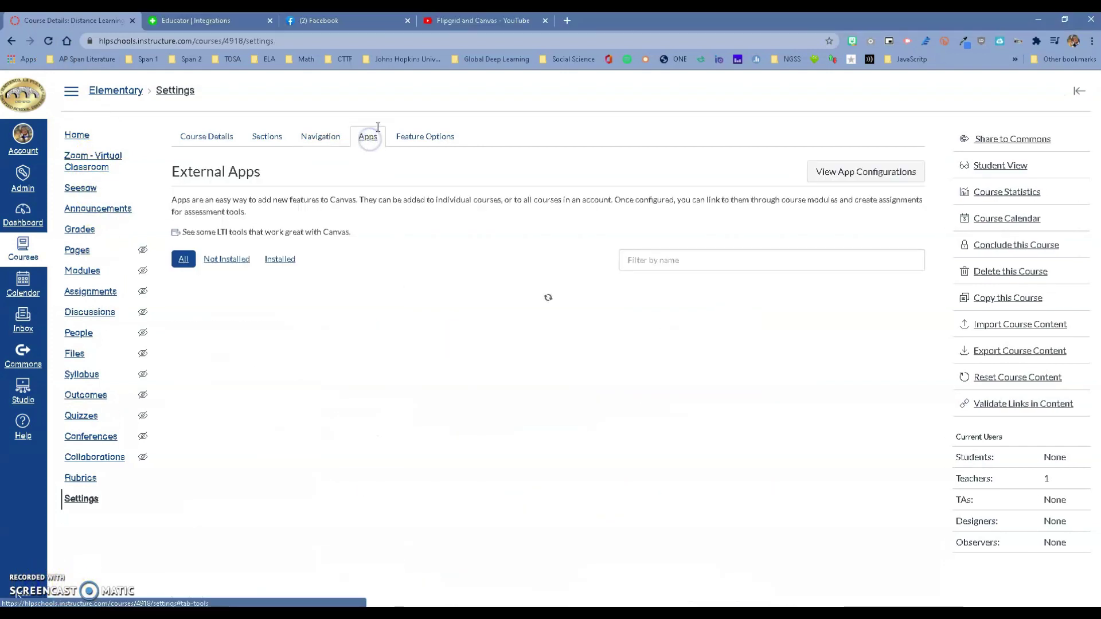
- Drag Flipgrid into the enabled navigation items between Grades and Rubrics and save
left_click(318, 136)
scroll(246, 269, "down", 3)
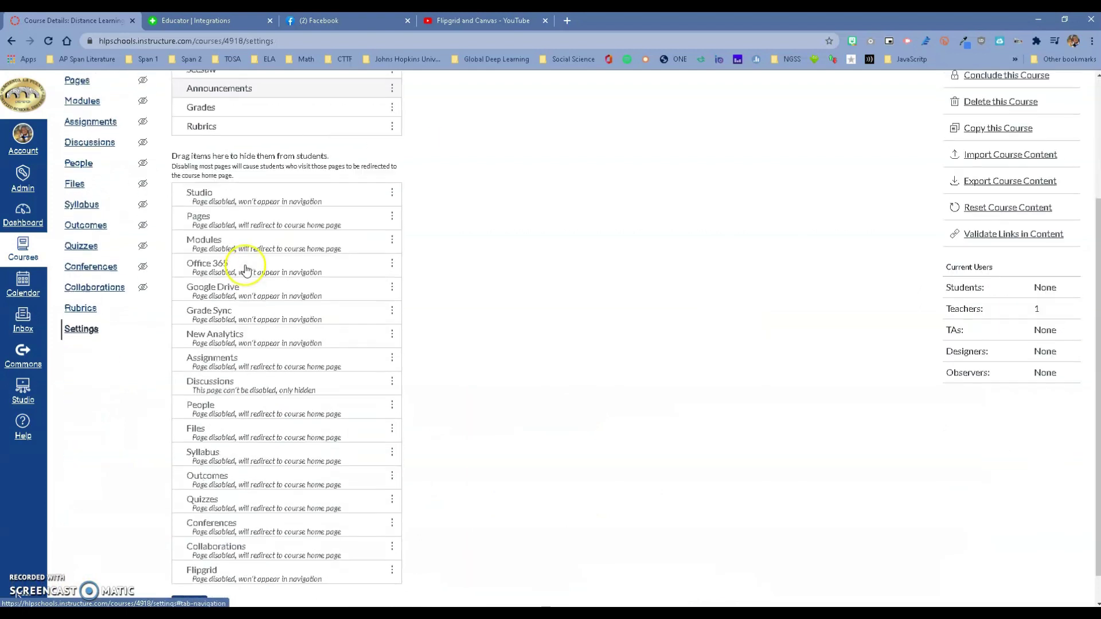
scroll(246, 269, "down", 1)
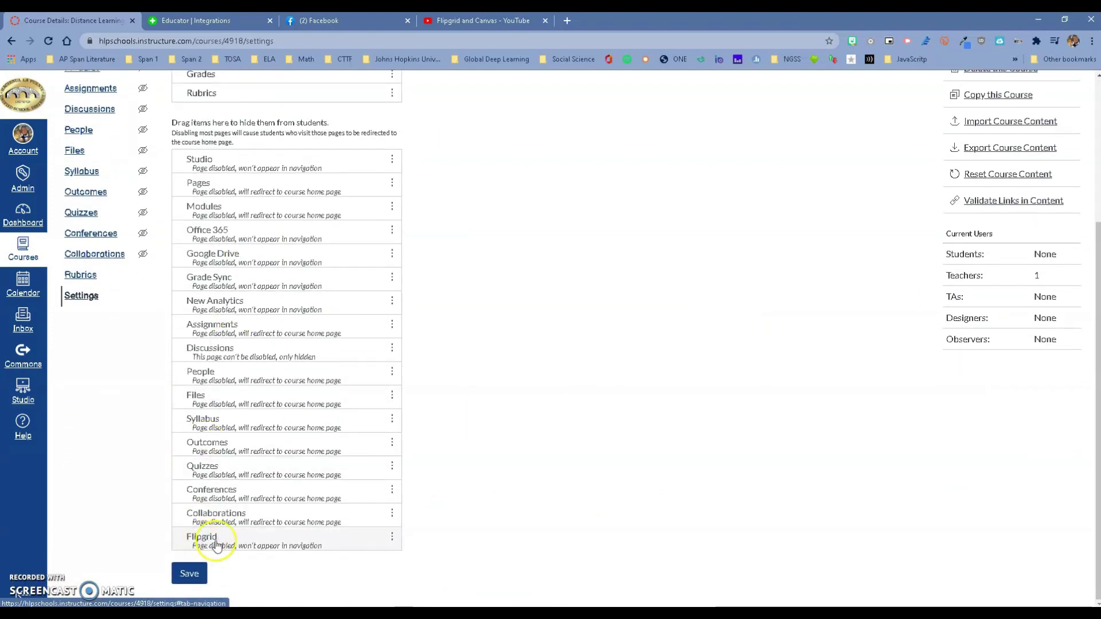
scroll(247, 497, "up", 2)
scroll(247, 496, "up", 1)
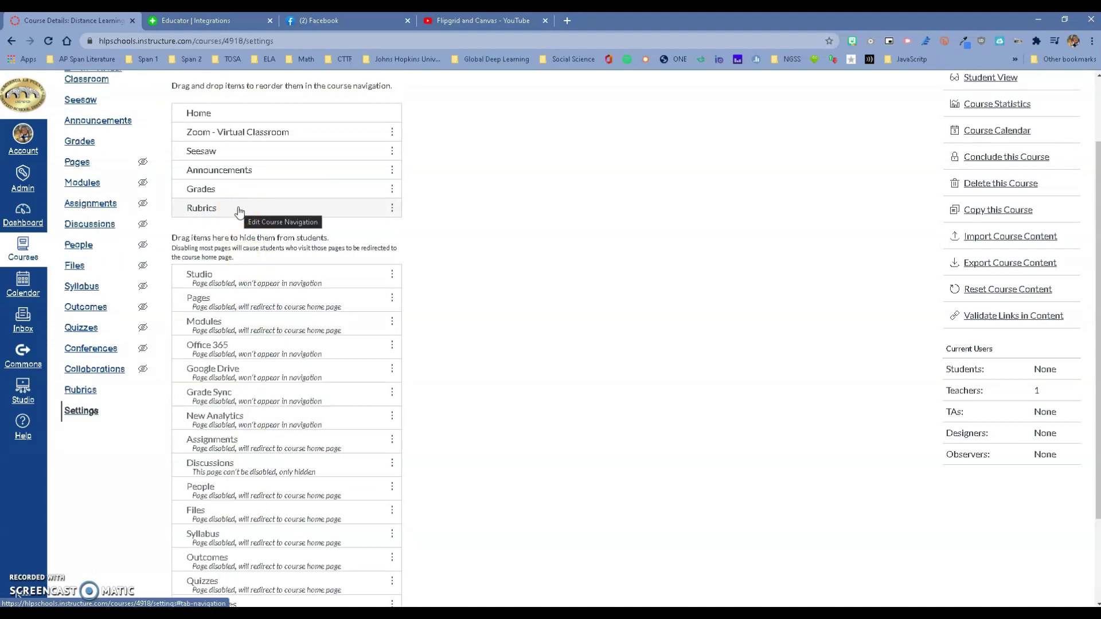
scroll(290, 442, "down", 2)
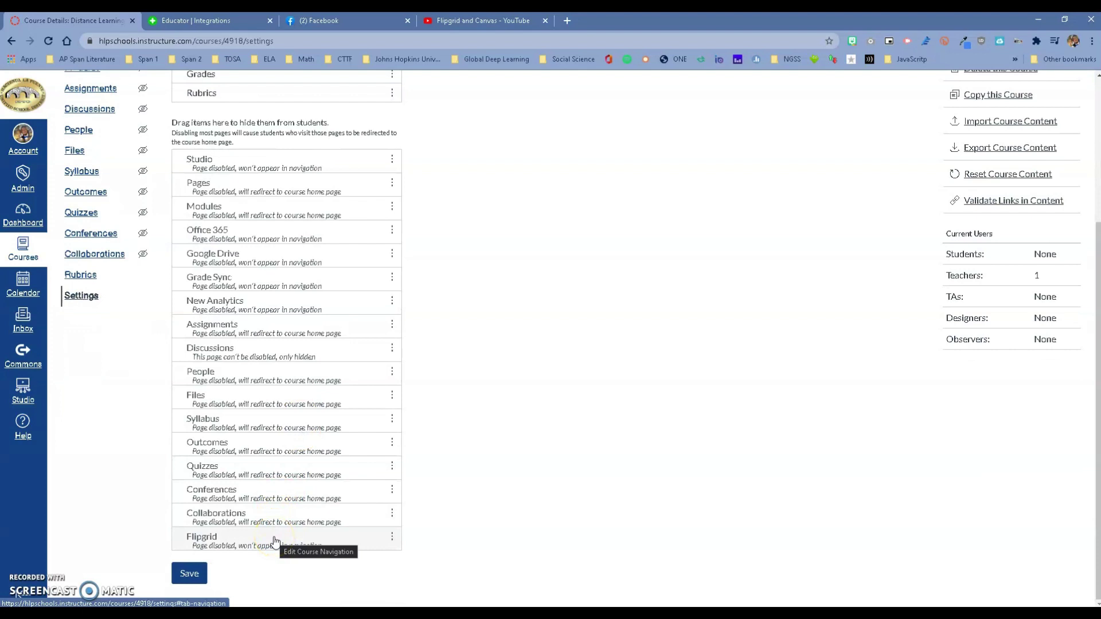
left_click(201, 576)
left_click_drag(213, 556, 241, 129)
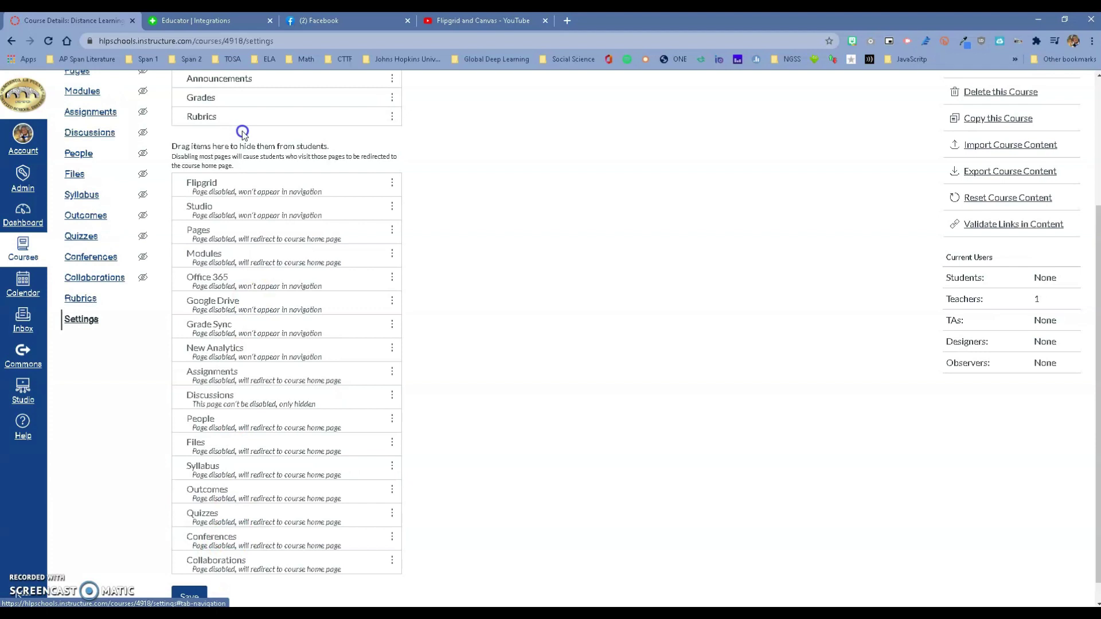
scroll(291, 515, "down", 1)
scroll(290, 516, "up", 3)
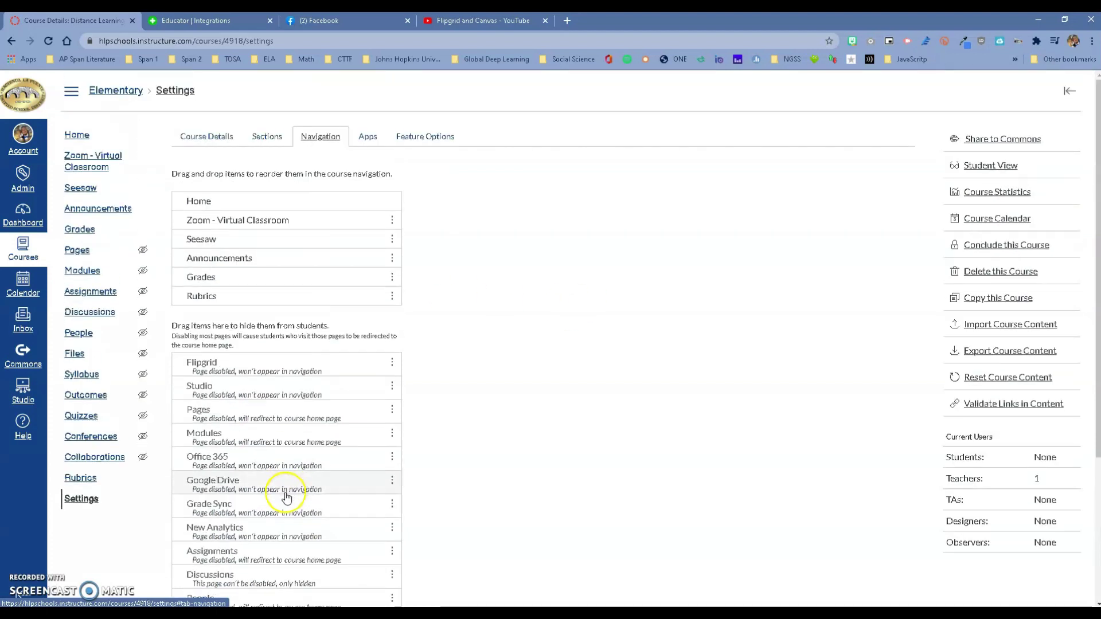
scroll(286, 497, "down", 2)
left_click_drag(230, 252, 209, 175)
scroll(410, 373, "down", 2)
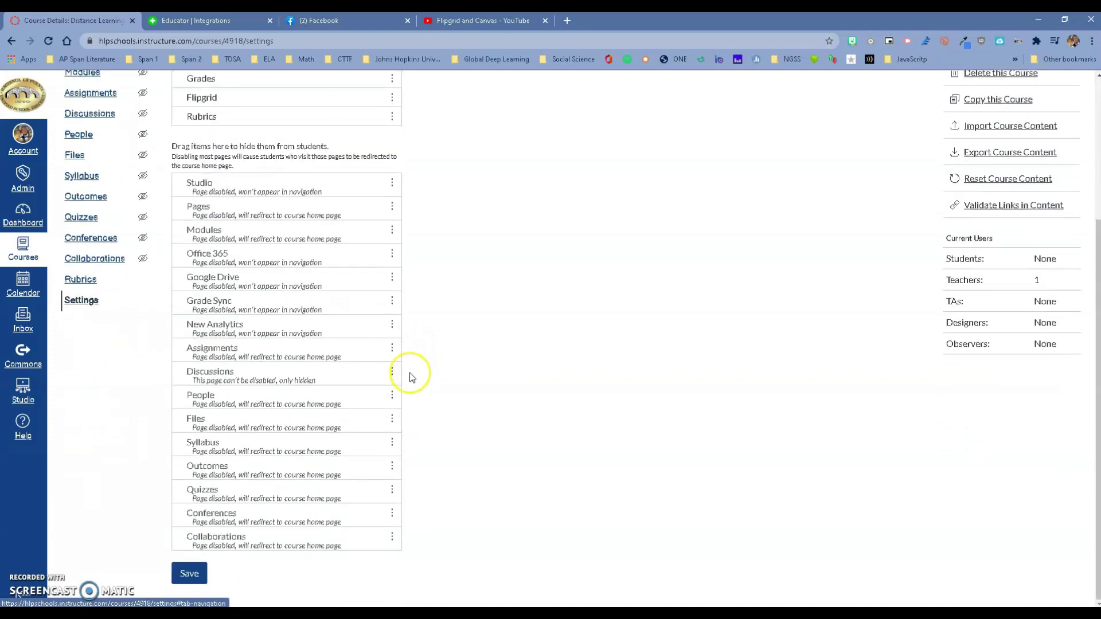
left_click(189, 576)
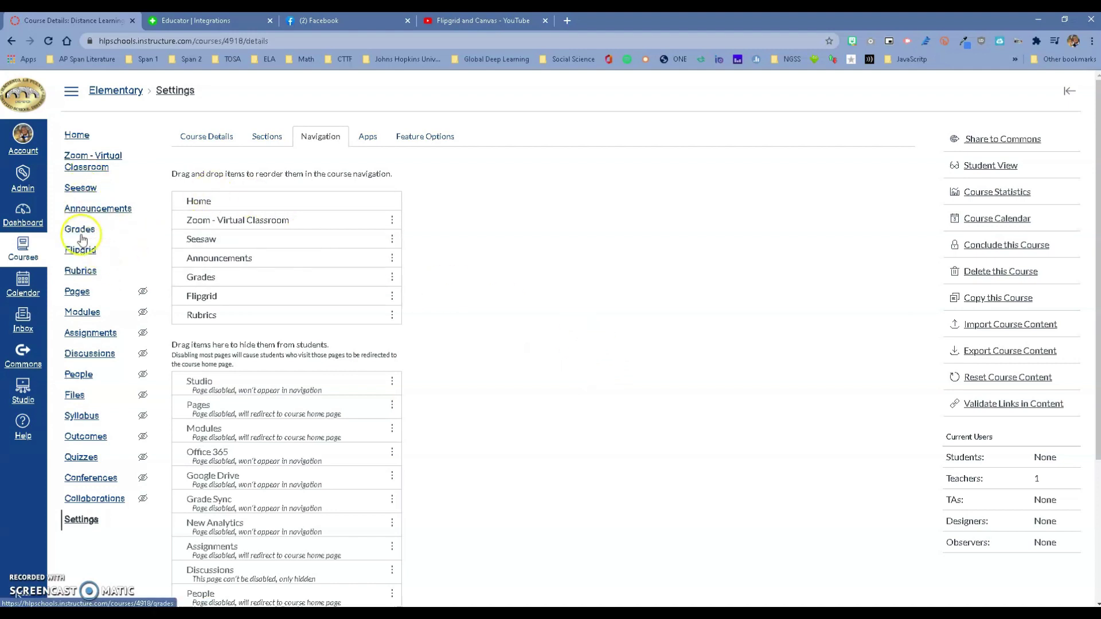
- Create a new assignment titled 'What did you do this weekend?'
left_click(86, 334)
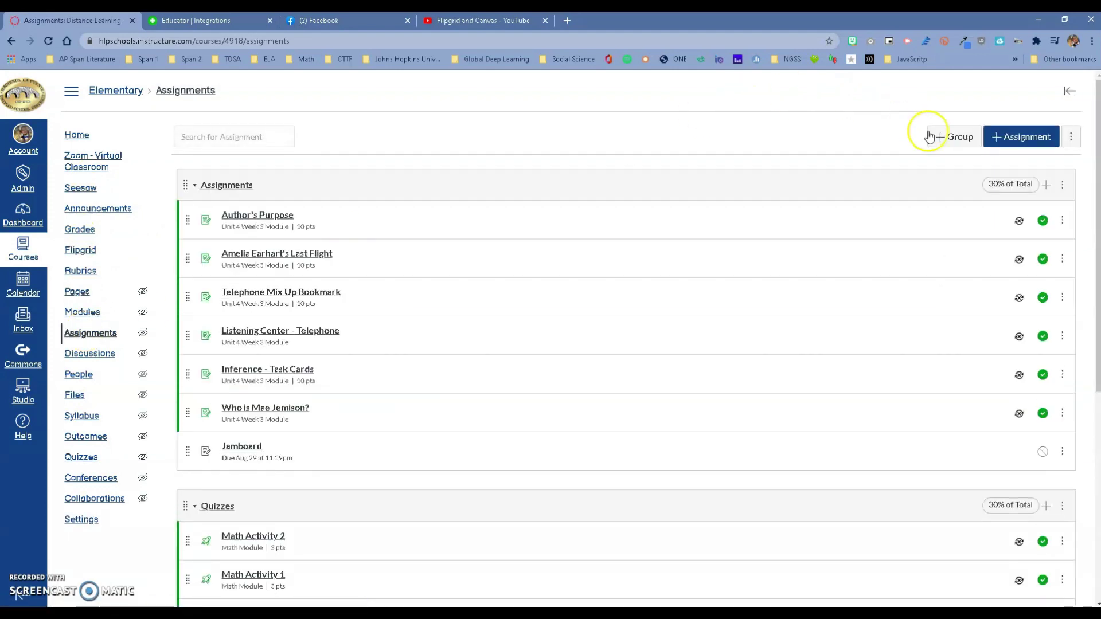
left_click(1010, 144)
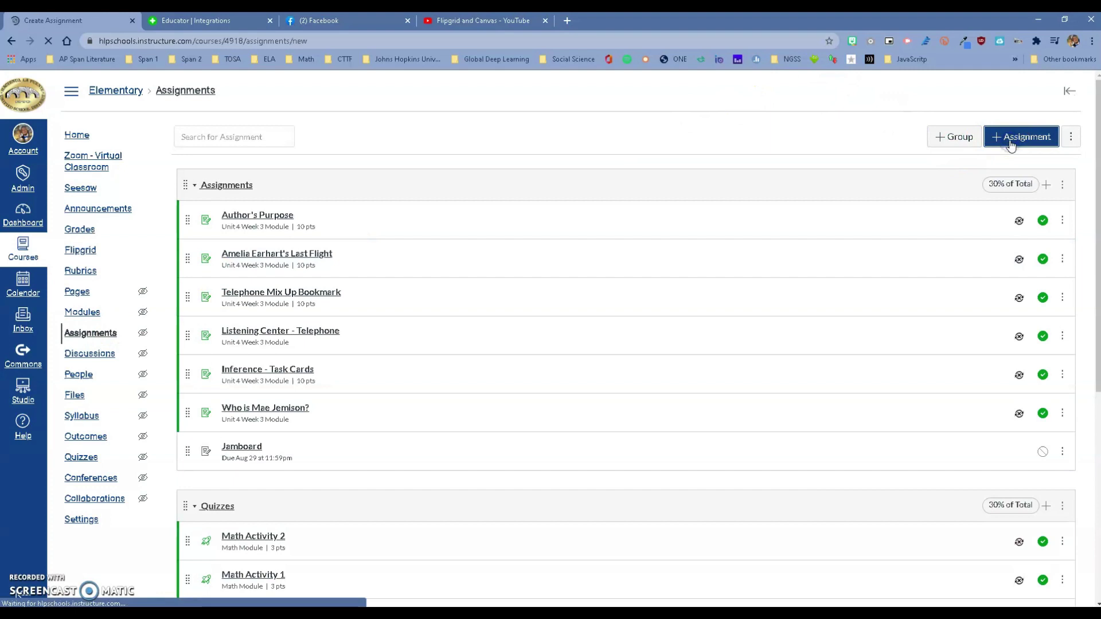
left_click(307, 177)
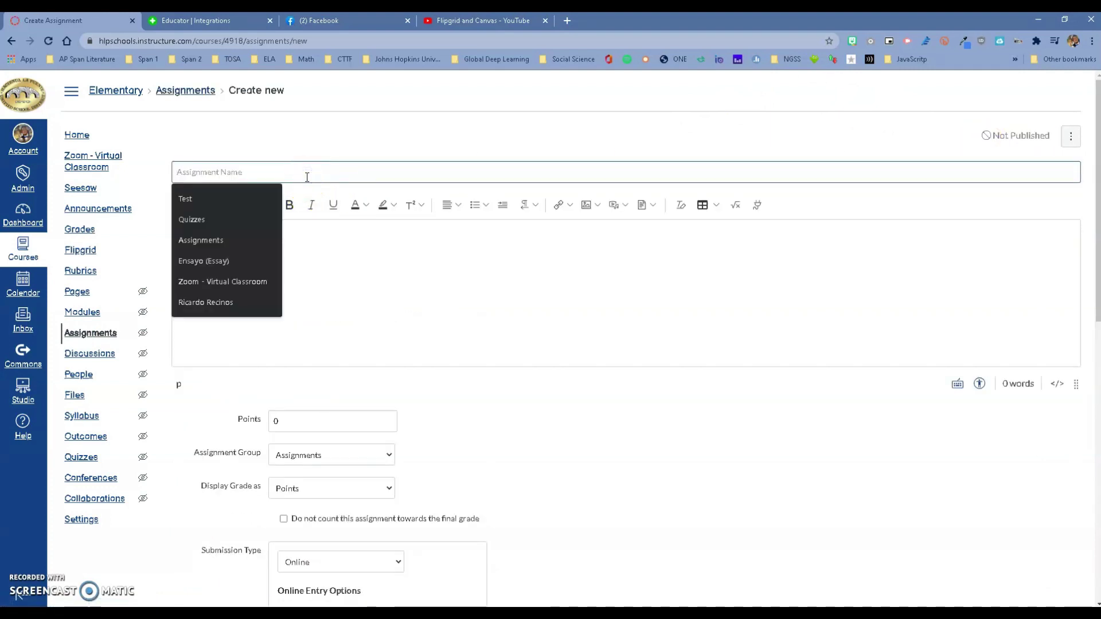
type("What did you do this weeken")
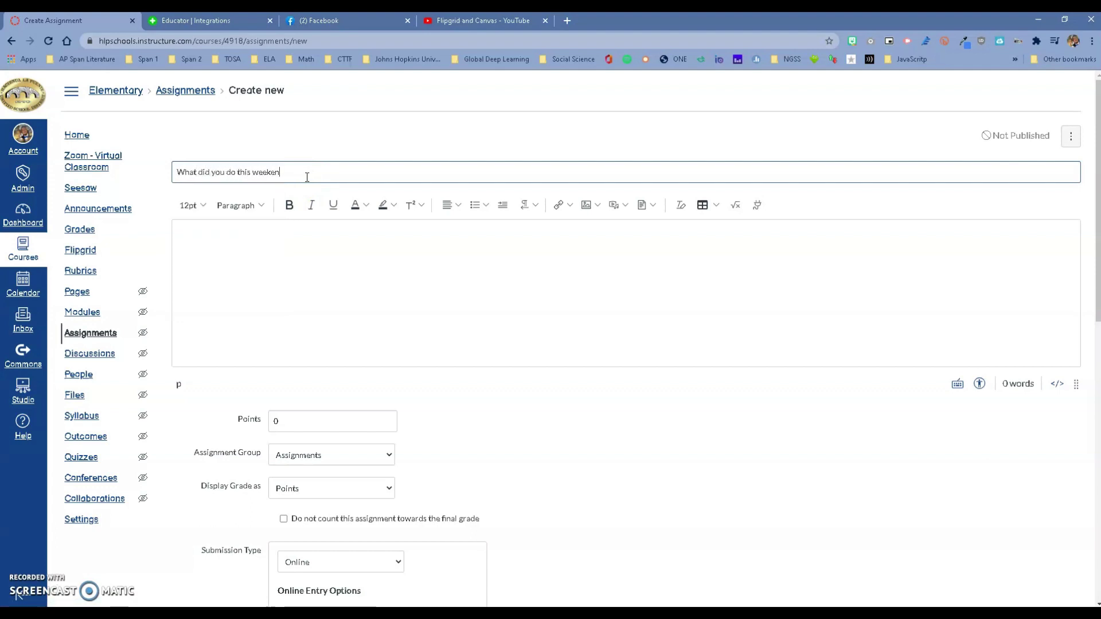
left_click(255, 239)
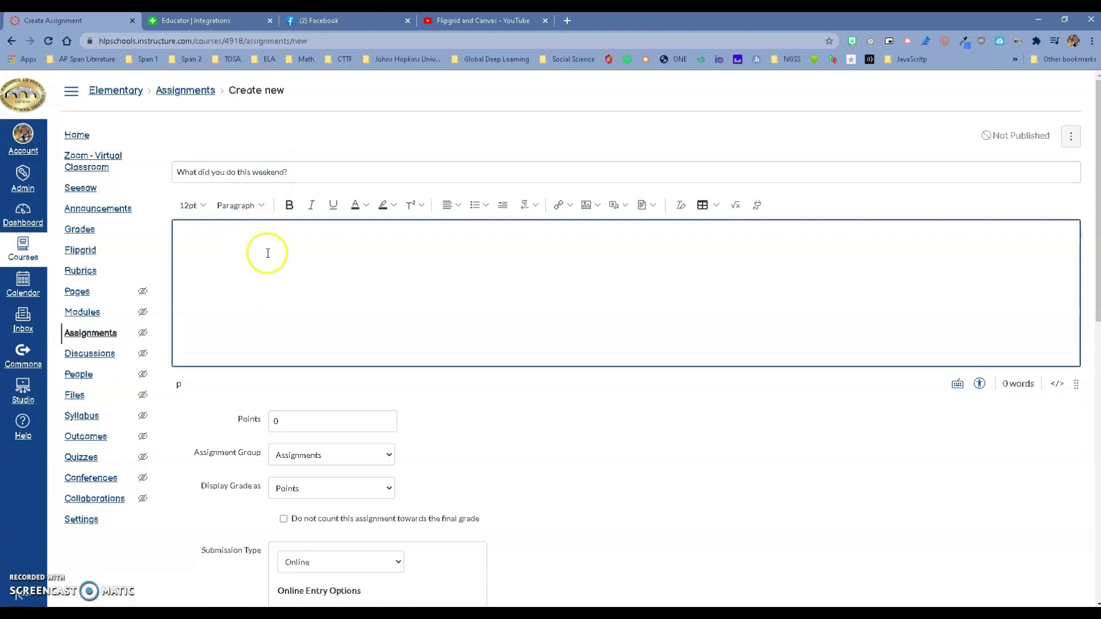
- Set the assignment to 10 points in the Assignments group with External Tool submission type
scroll(278, 321, "down", 1)
left_click(259, 366)
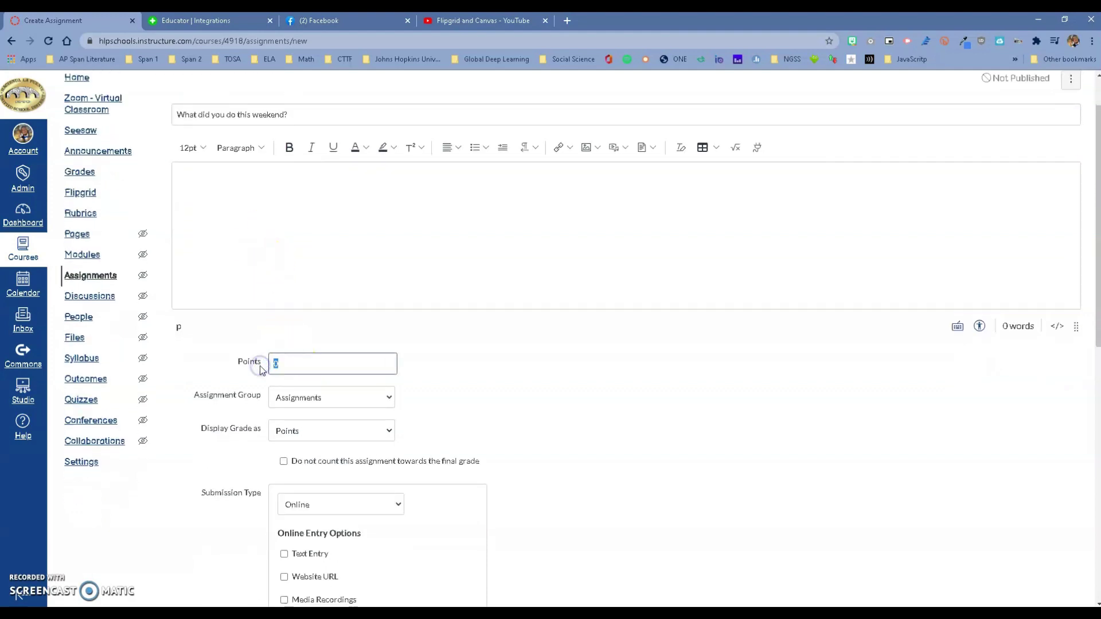
type("10")
scroll(309, 359, "down", 1)
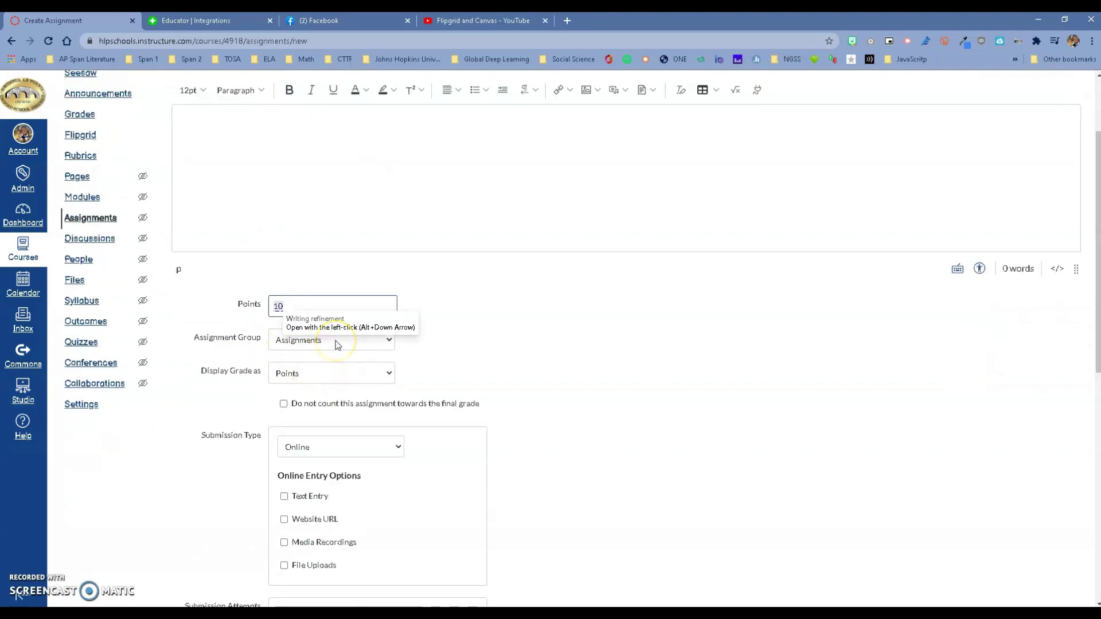
left_click(335, 340)
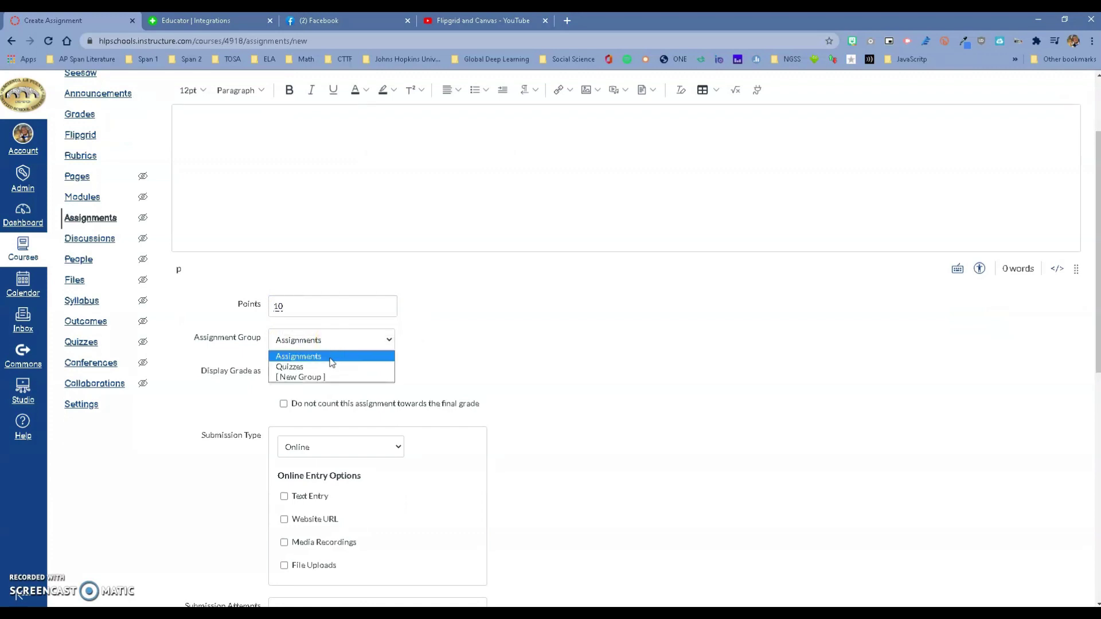
left_click(559, 333)
scroll(560, 334, "down", 2)
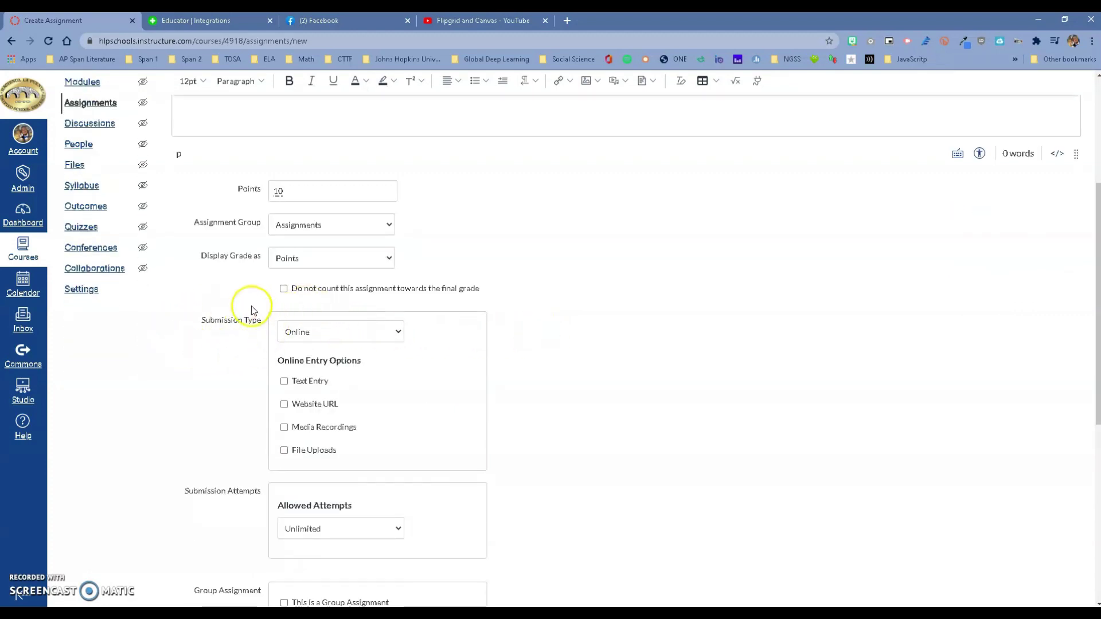
left_click(360, 333)
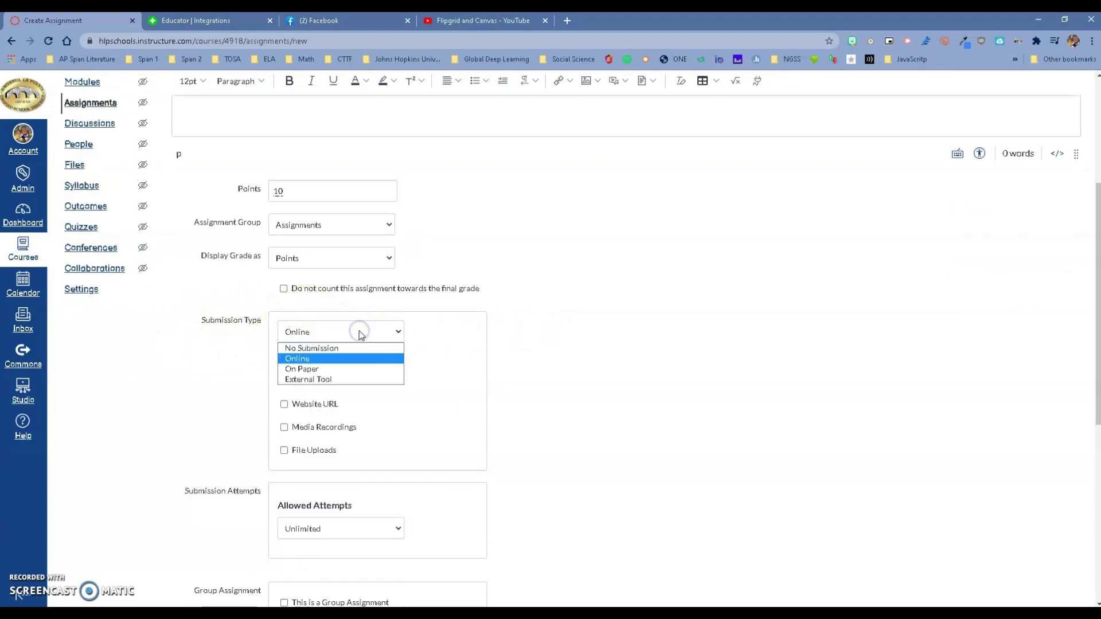
left_click(340, 380)
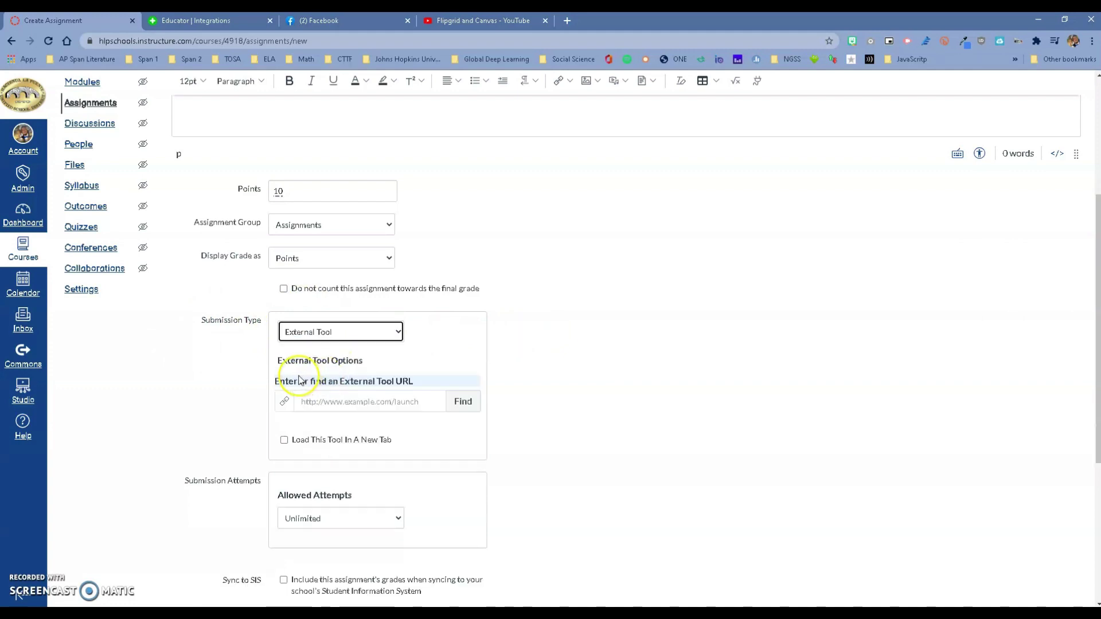
- Pick Flipgrid from the course's external tools so its launch URL fills the tool field
left_click(463, 401)
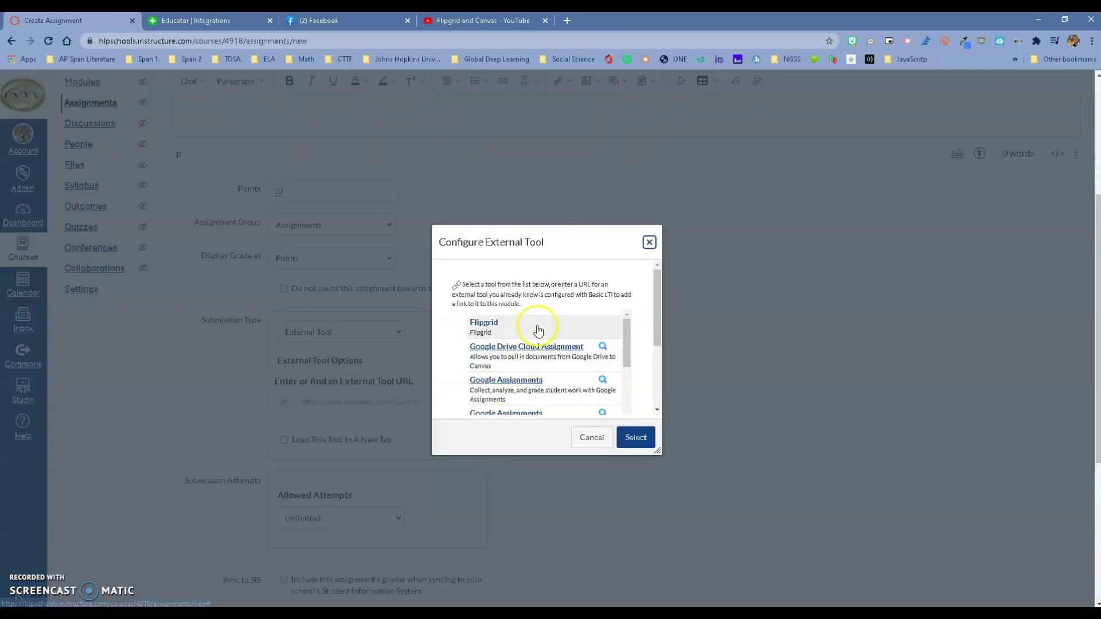
scroll(538, 338, "down", 1)
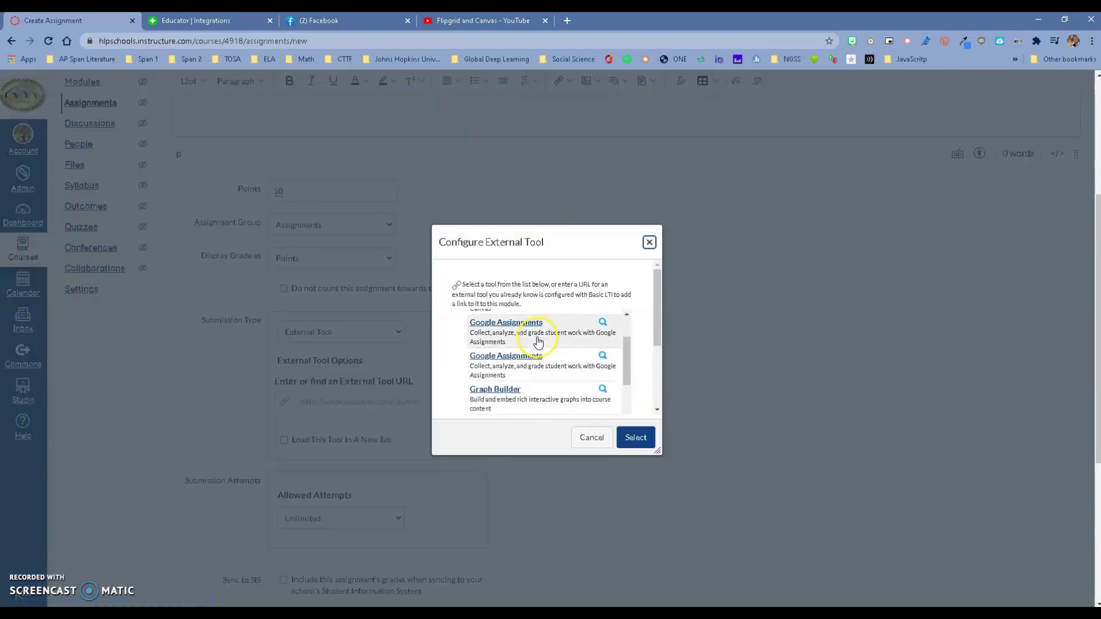
scroll(523, 339, "down", 5)
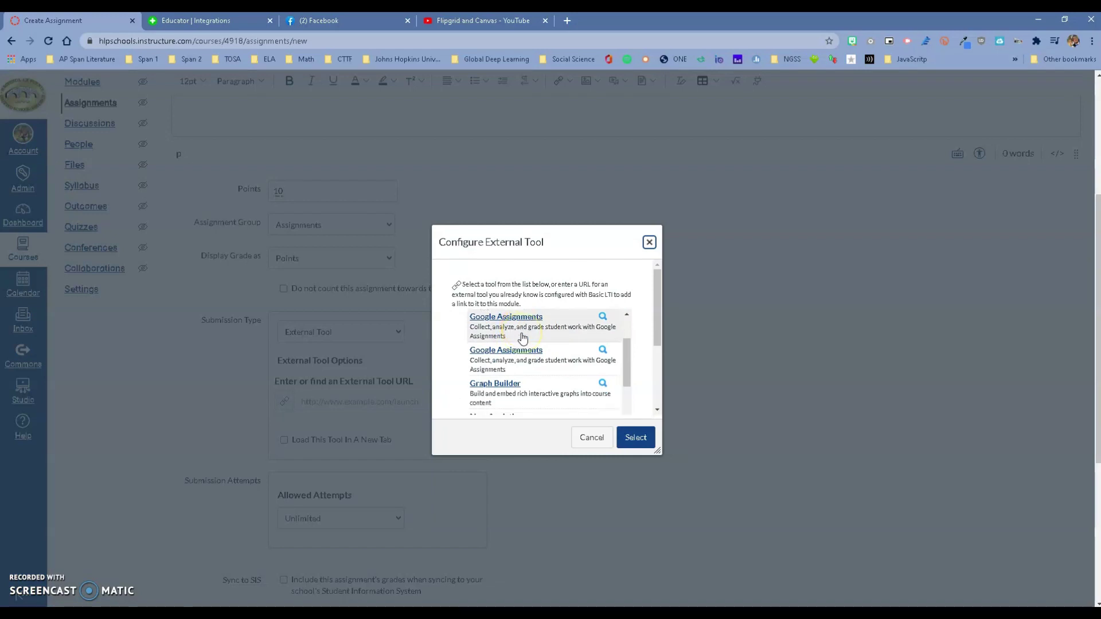
scroll(526, 350, "down", 5)
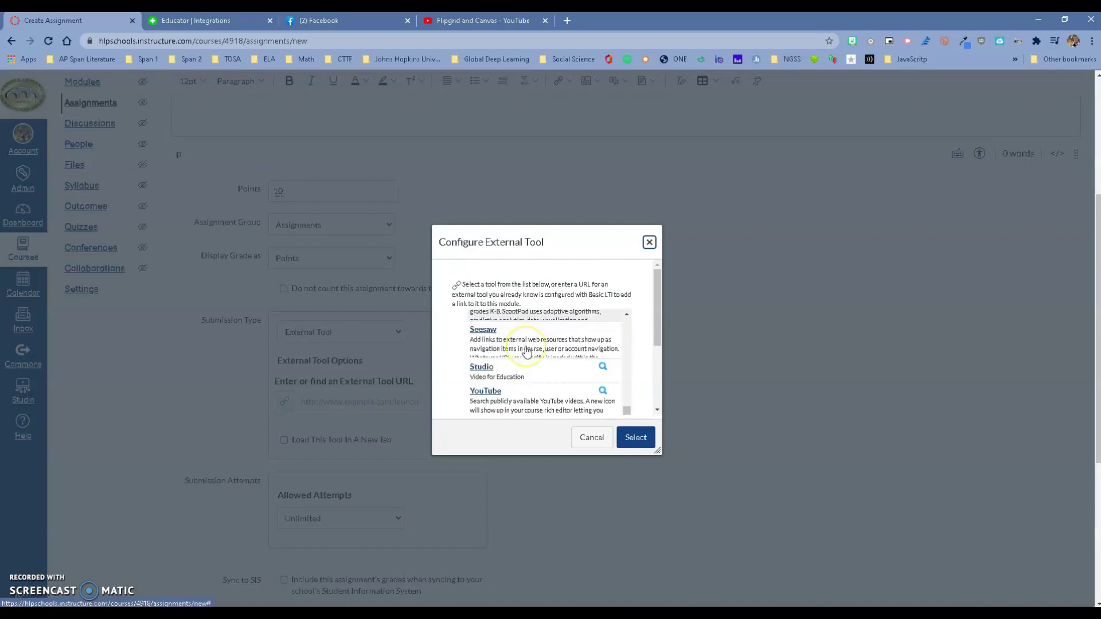
scroll(528, 352, "up", 6)
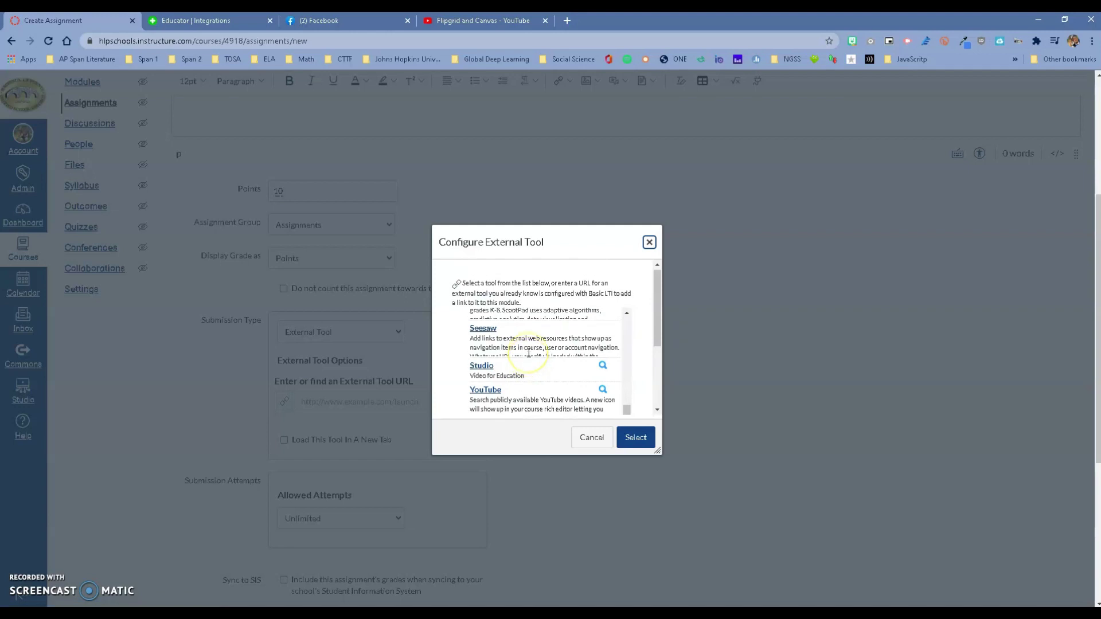
scroll(527, 358, "up", 5)
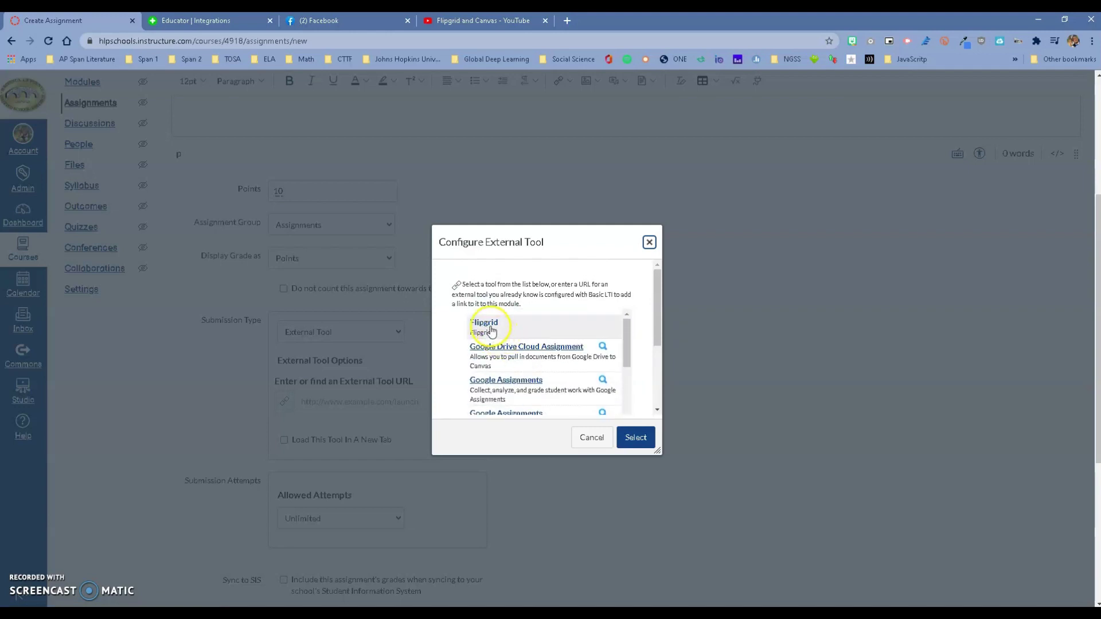
left_click(484, 323)
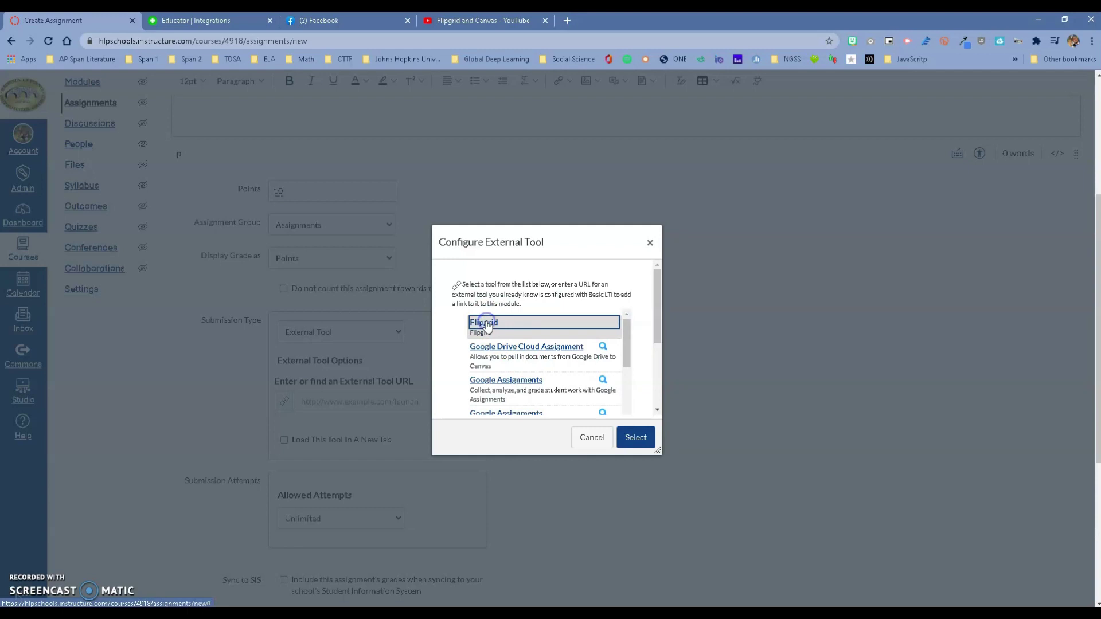
left_click(636, 437)
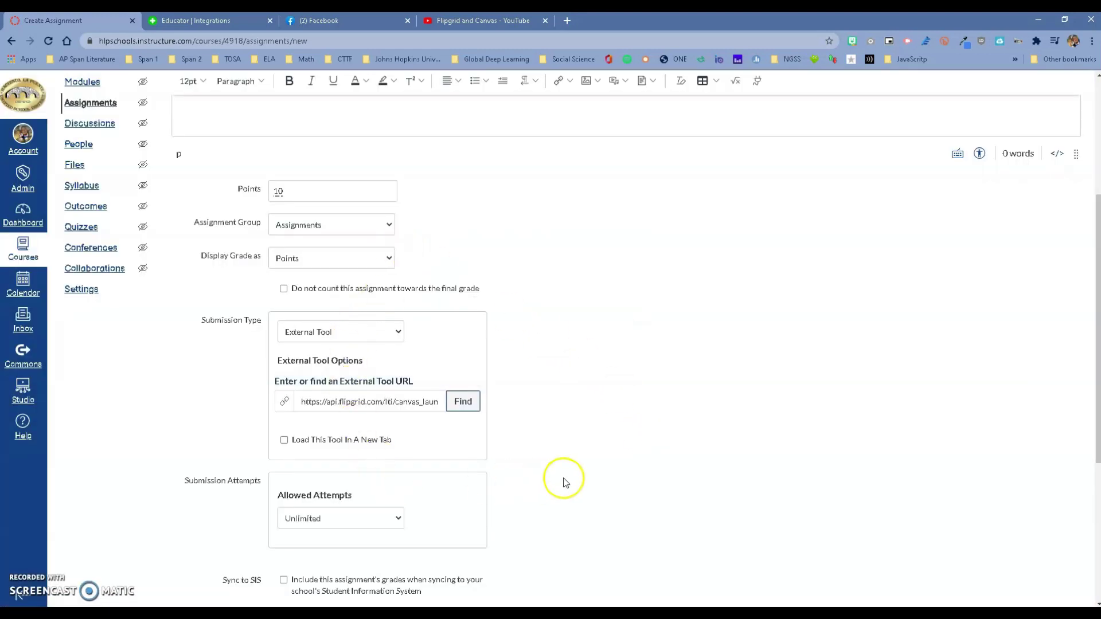
- Uncheck Sync to SIS on the Flipgrid assignment form
scroll(560, 480, "down", 3)
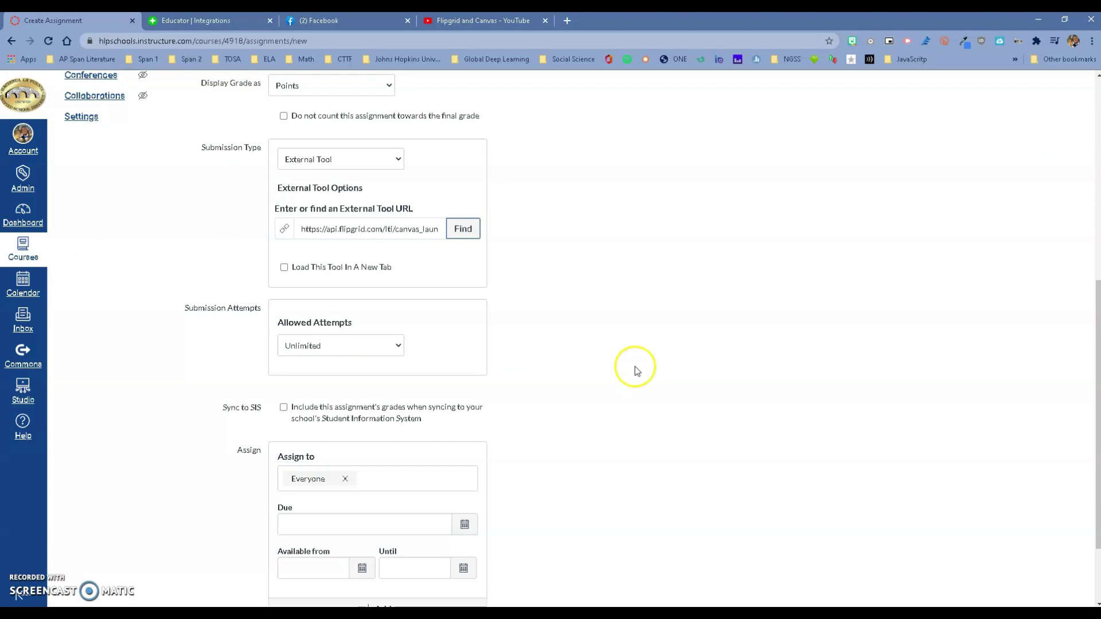
scroll(635, 369, "down", 2)
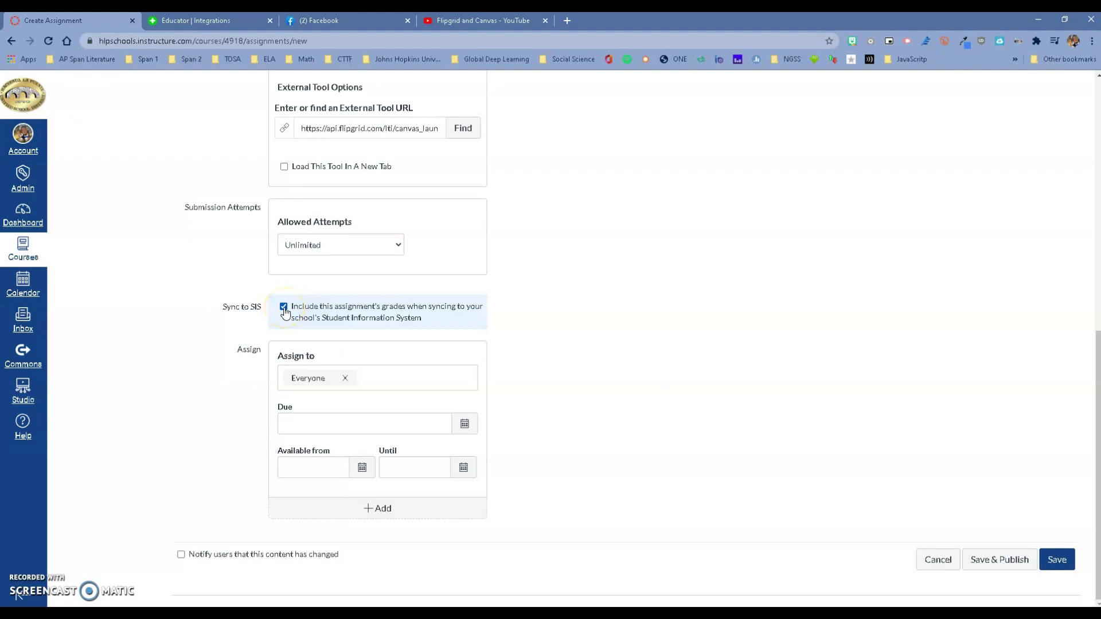
left_click(283, 308)
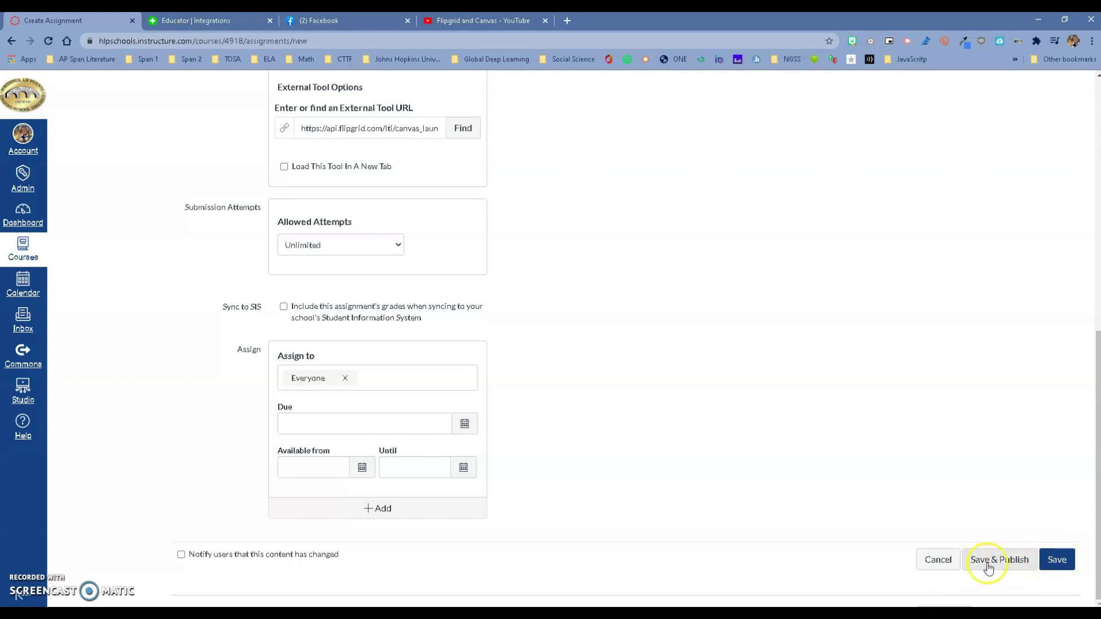
- Save the assignment and create a Flipgrid course grid, generating the 'What did you do this weekend?' topic
left_click(1058, 561)
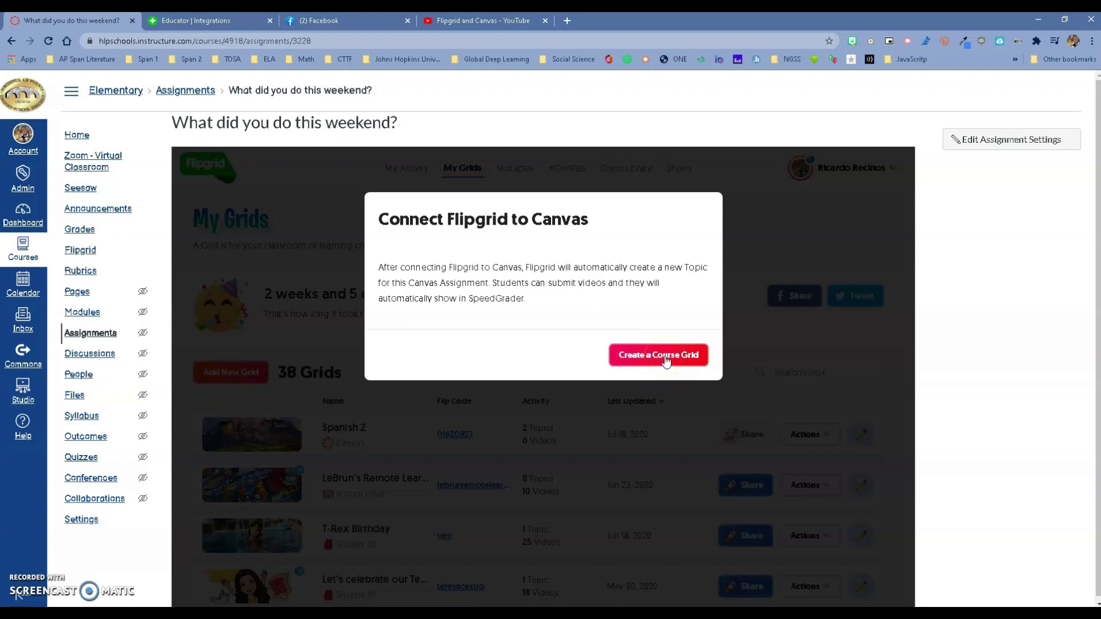
left_click(665, 360)
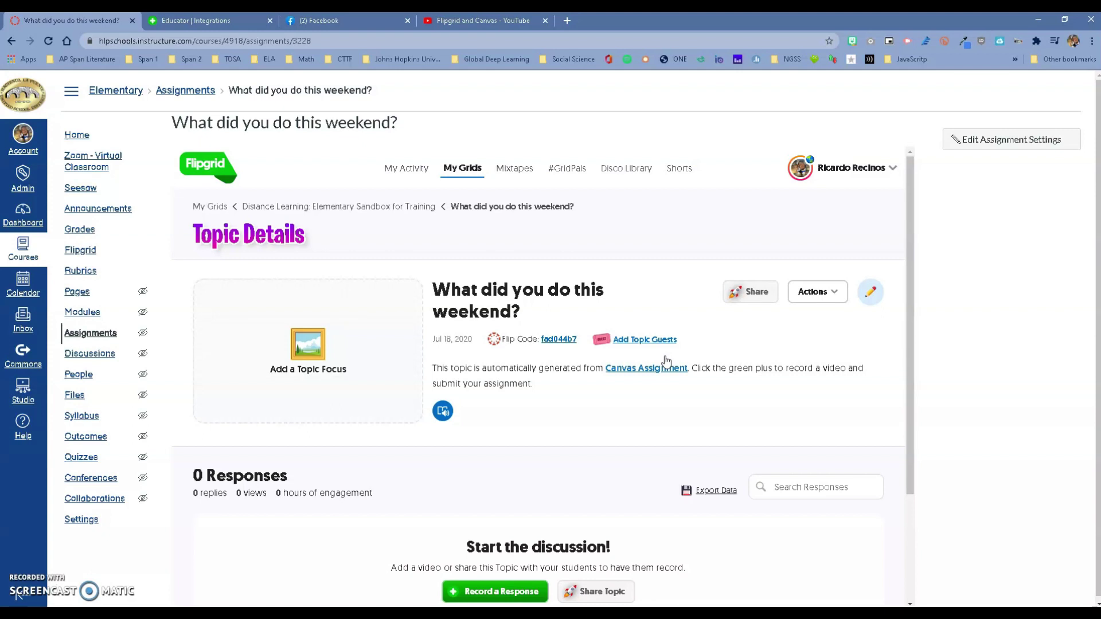
left_click(195, 19)
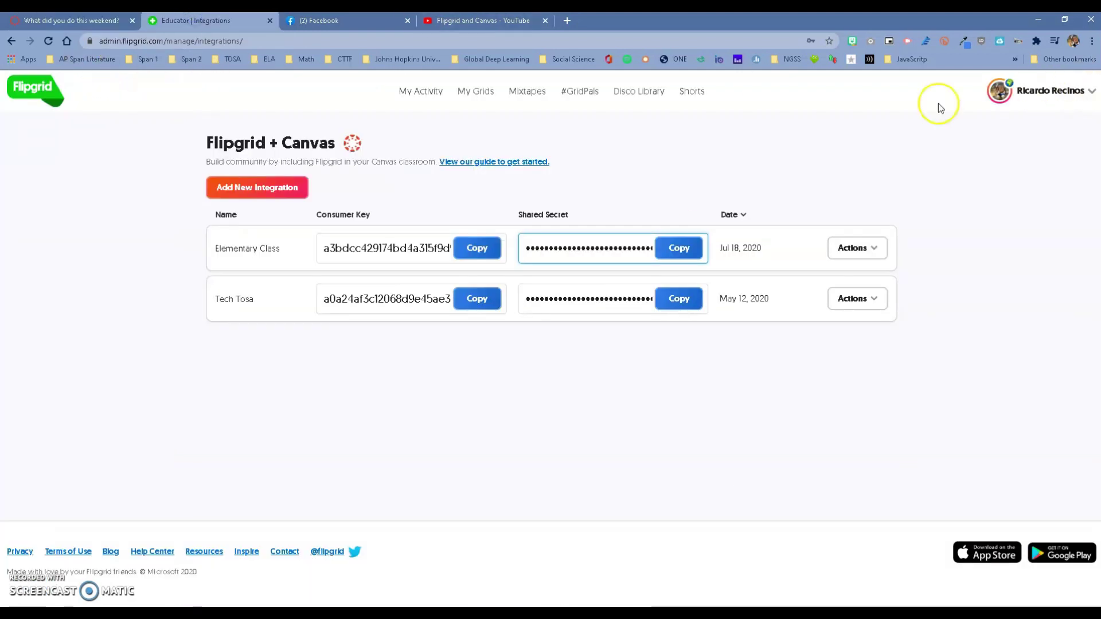
left_click(467, 93)
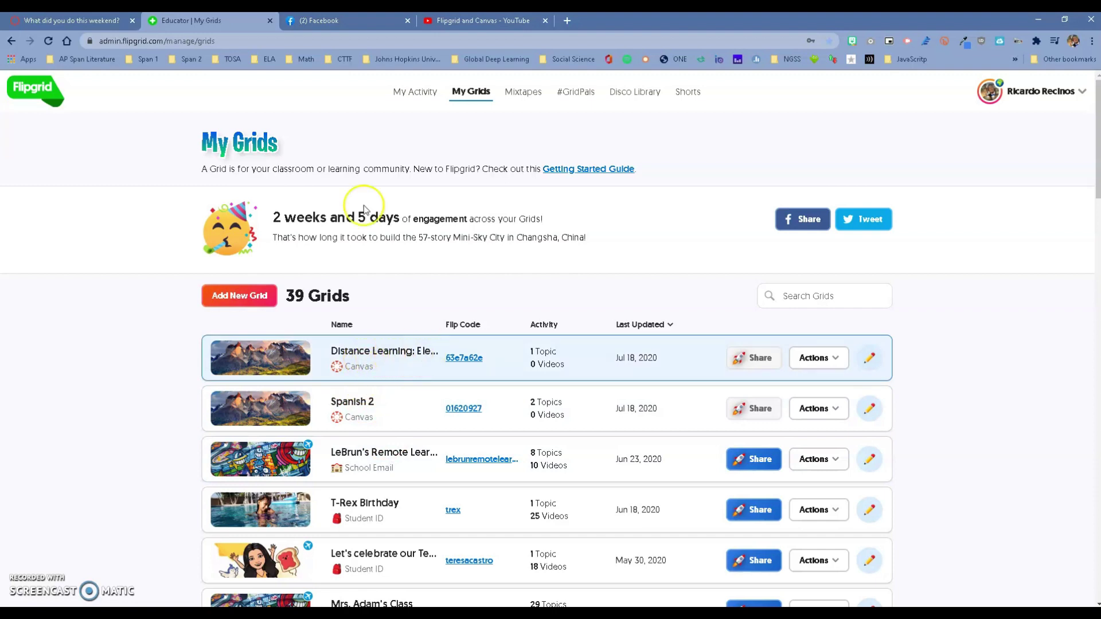
left_click(72, 21)
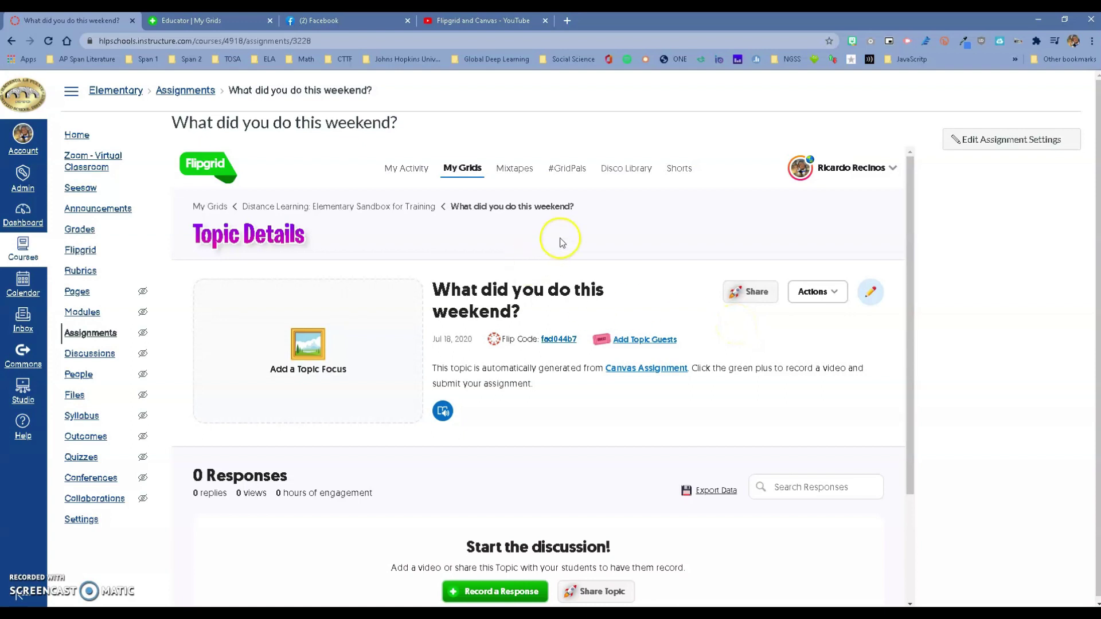
- Reopen the 'What did you do this weekend?' assignment settings and Save & Publish it
scroll(516, 263, "down", 1)
scroll(543, 305, "down", 2)
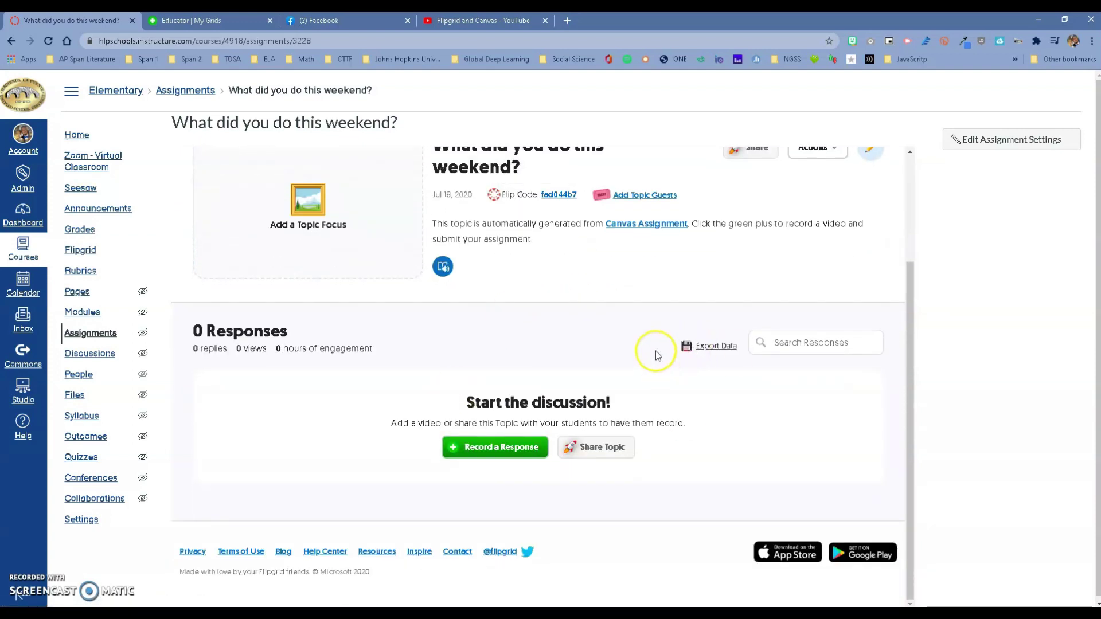
scroll(895, 293, "down", 1)
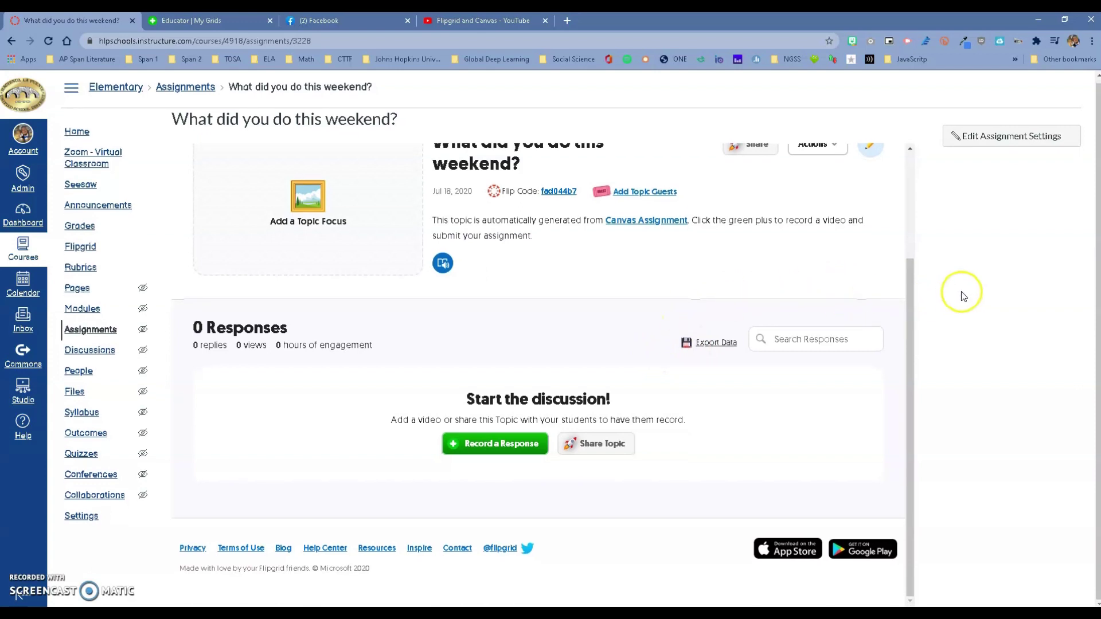
left_click(1026, 137)
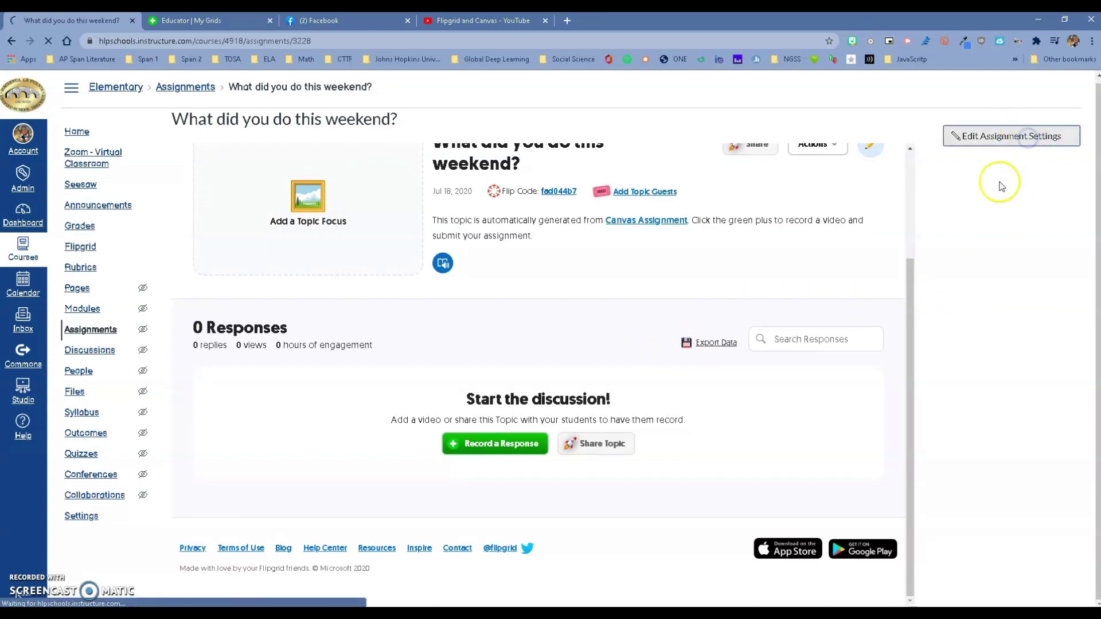
scroll(865, 418, "down", 10)
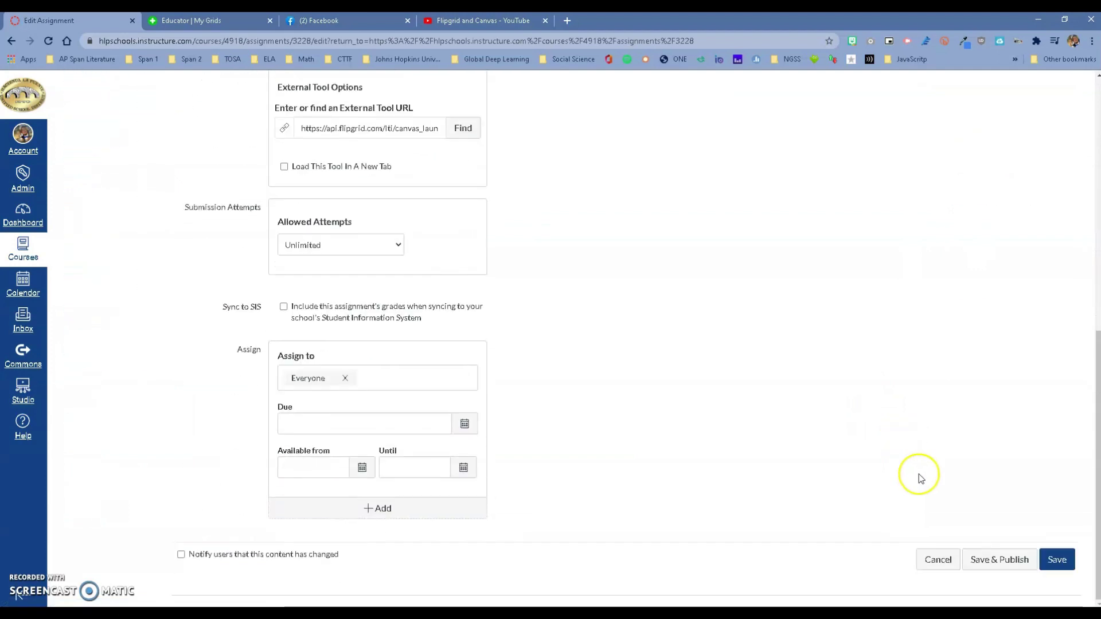
left_click(989, 568)
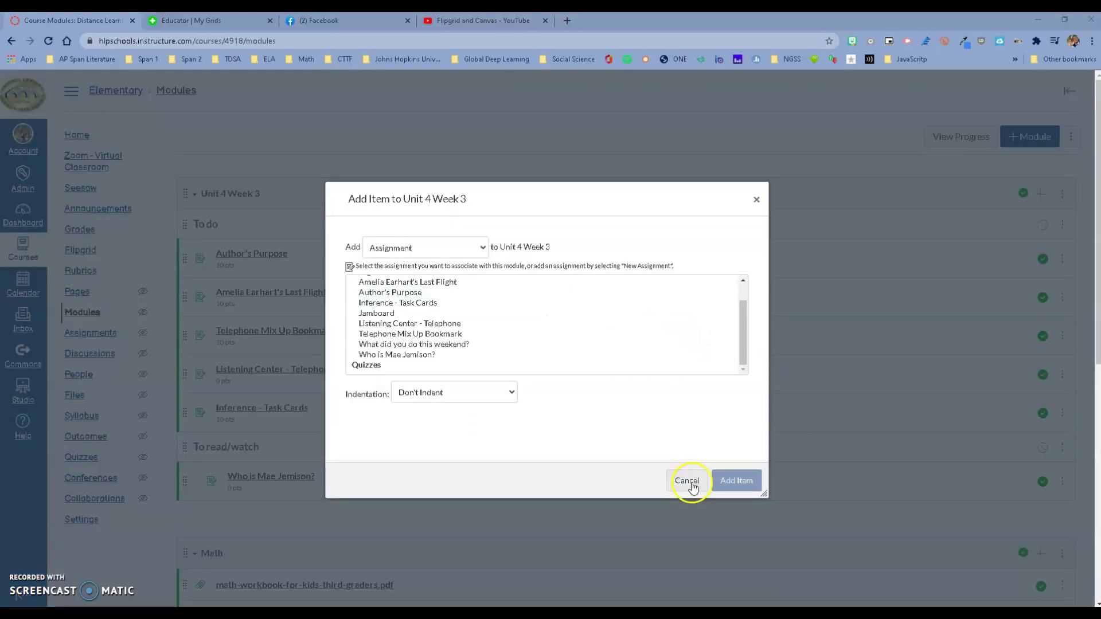
- From Modules, add the 'What did you do this weekend?' assignment as a new item in Unit 4 Week 3
left_click(688, 481)
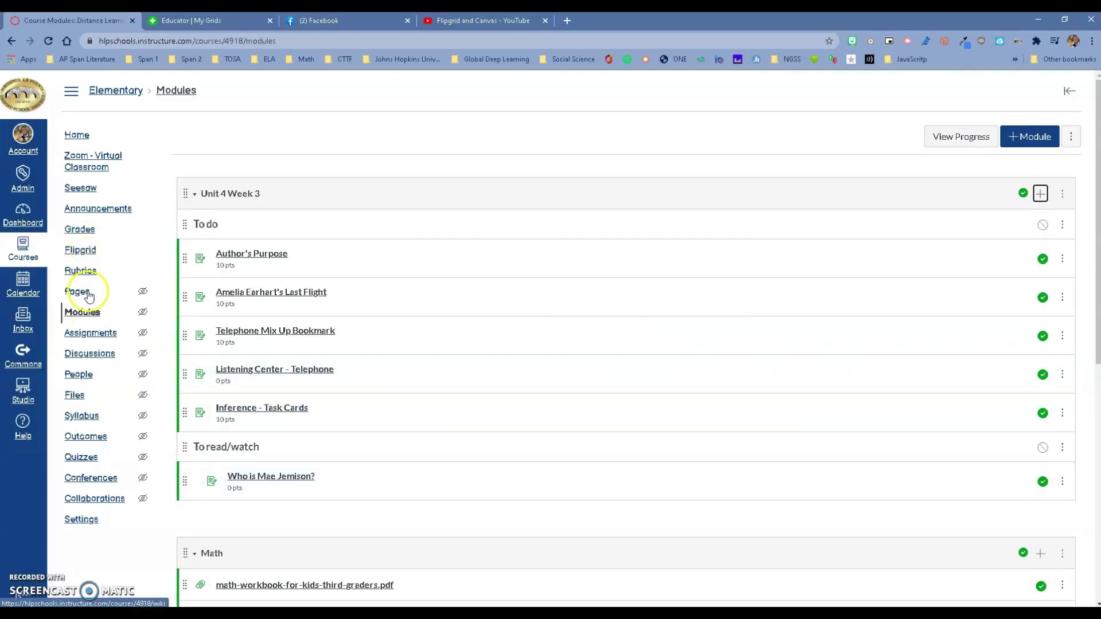
left_click(83, 312)
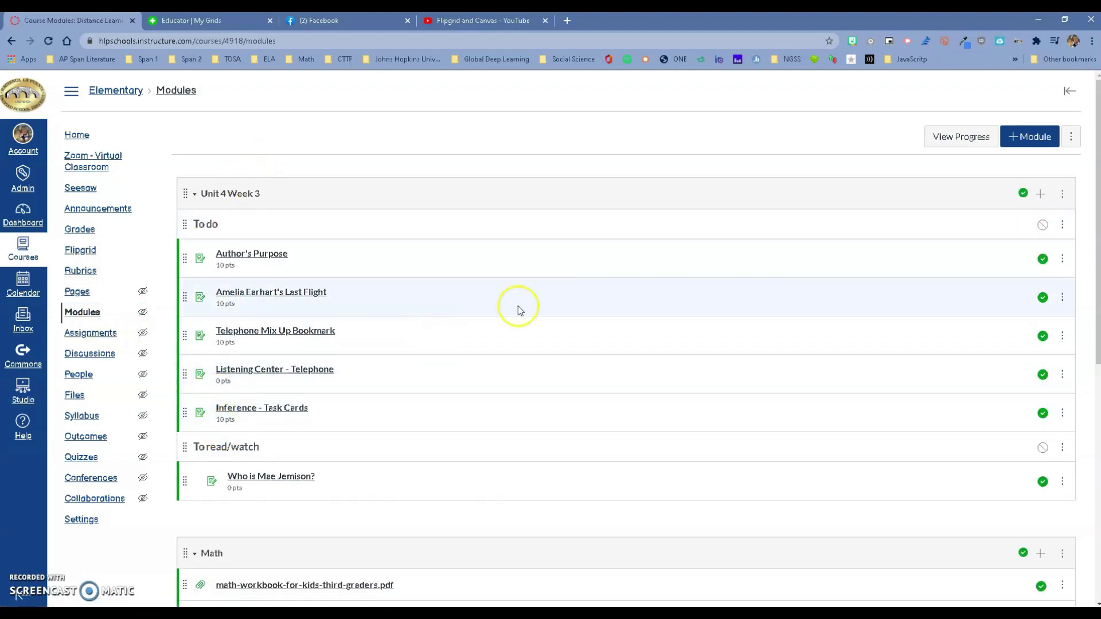
scroll(390, 278, "down", 3)
scroll(396, 344, "down", 3)
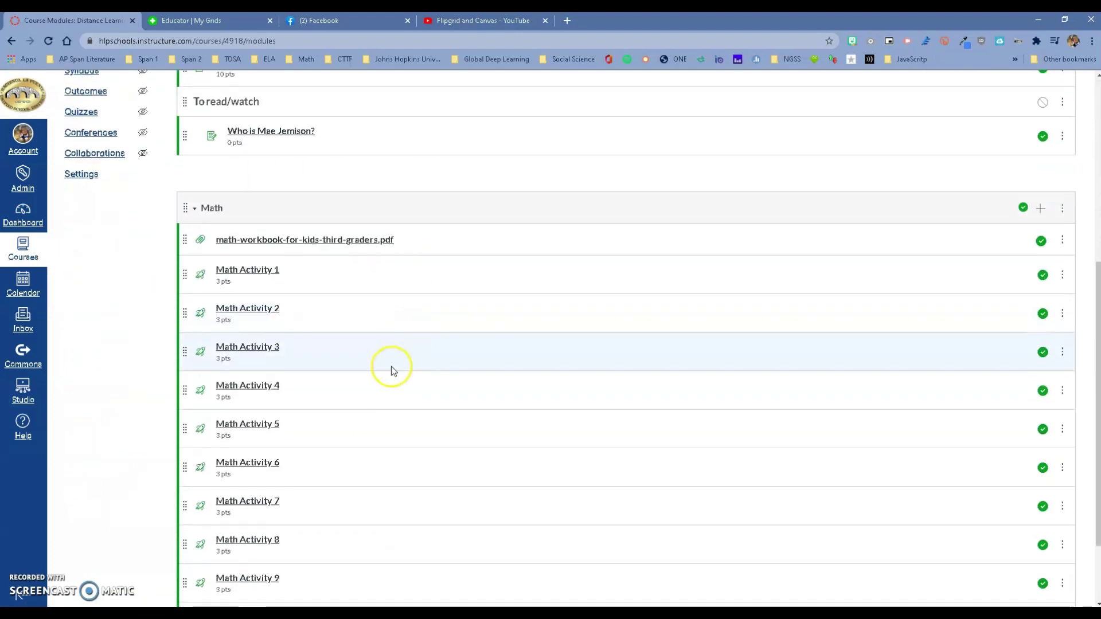
scroll(381, 337, "up", 5)
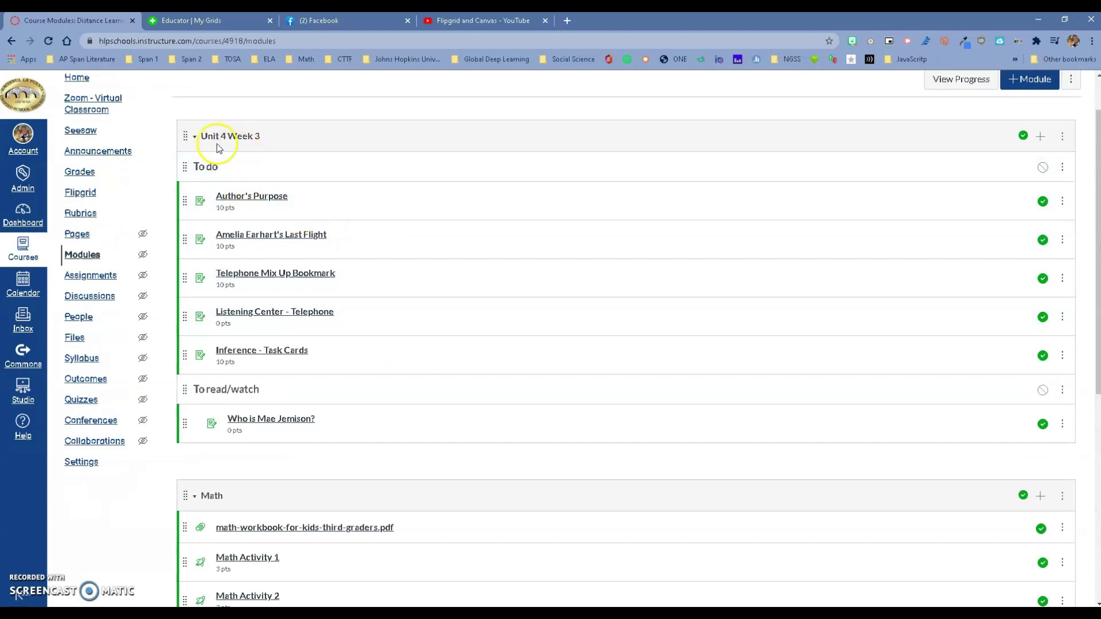
left_click(1040, 137)
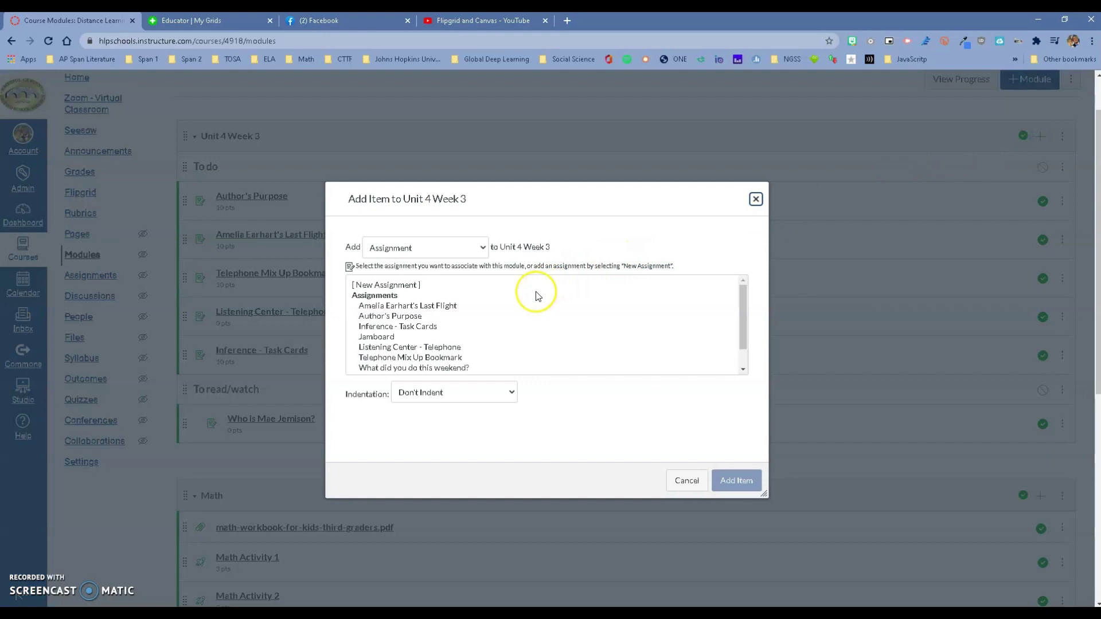
left_click(416, 370)
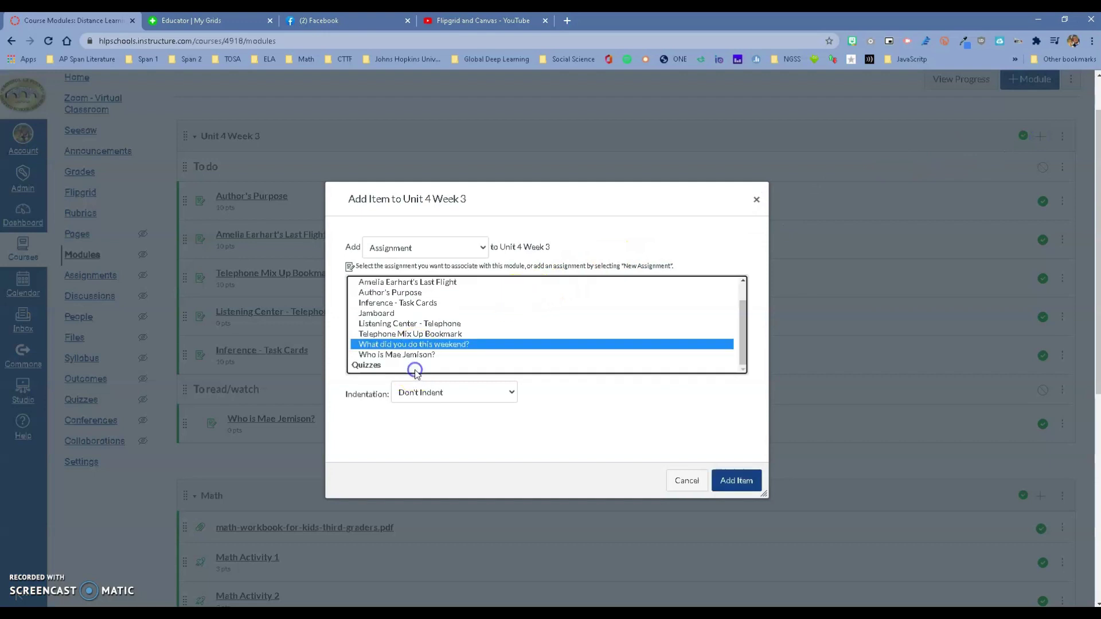
left_click(736, 482)
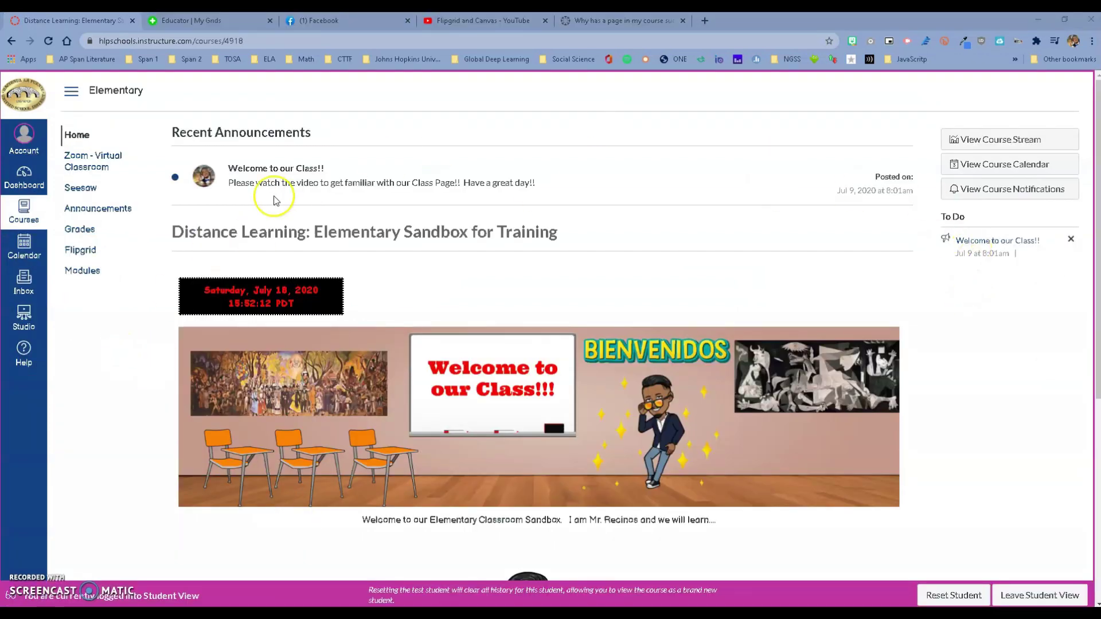
- Restart Student View and follow Monday's ELA link on the Week 1 schedule to Modules
left_click(1040, 595)
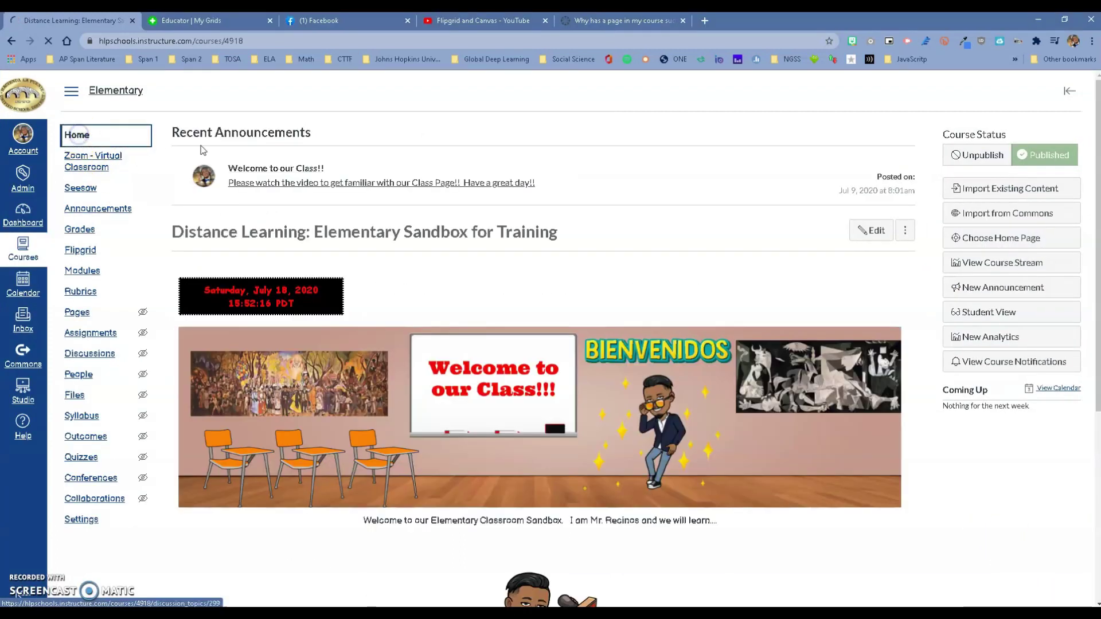
left_click(1000, 324)
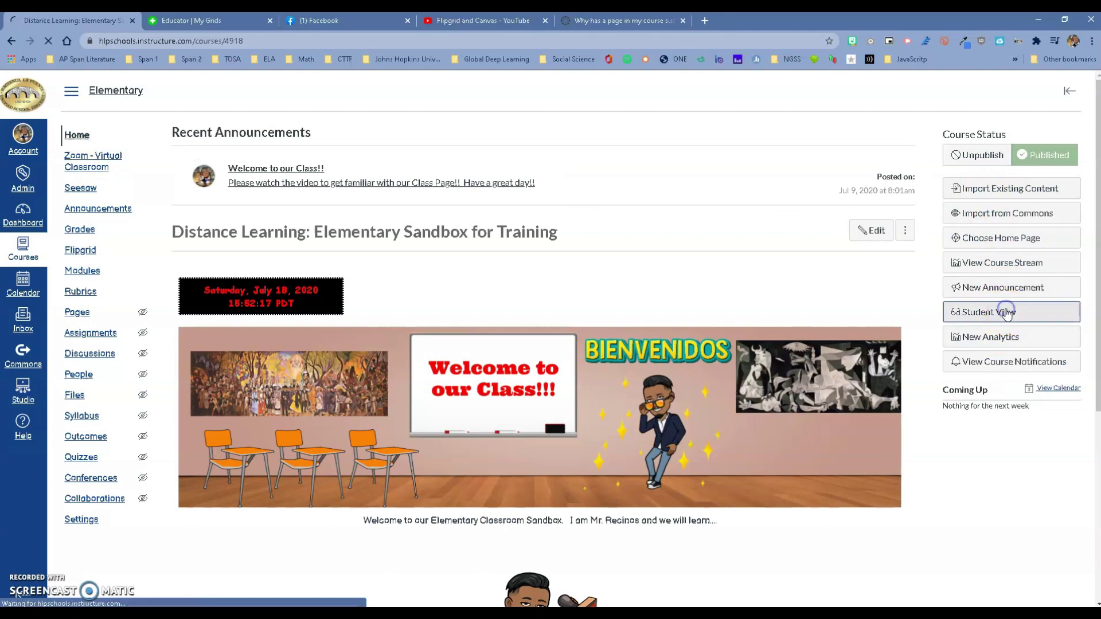
scroll(473, 211, "down", 5)
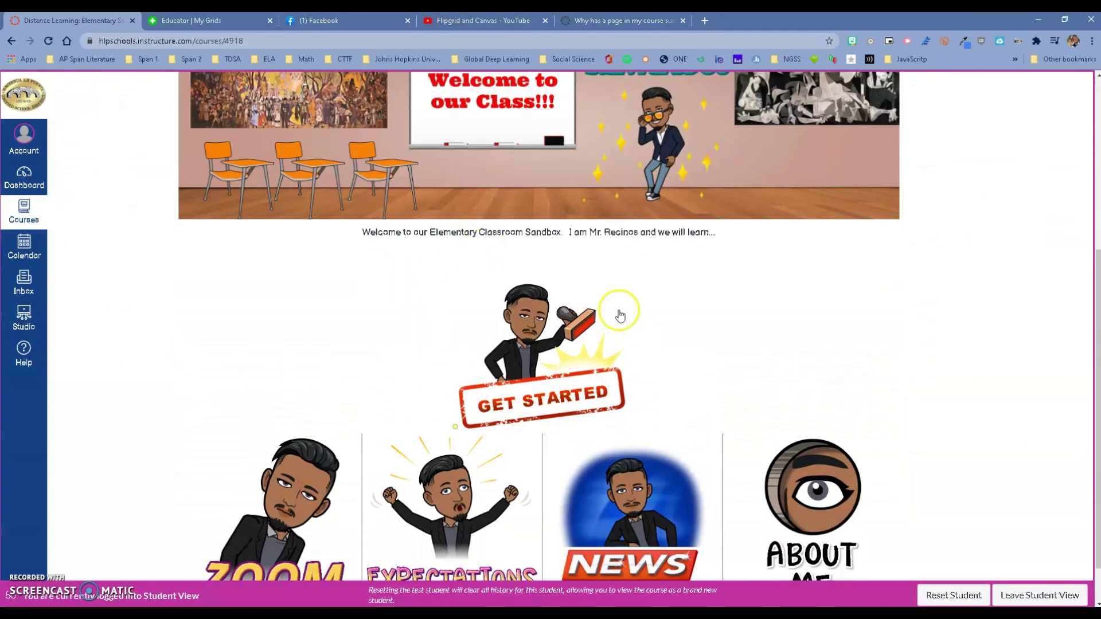
left_click(504, 358)
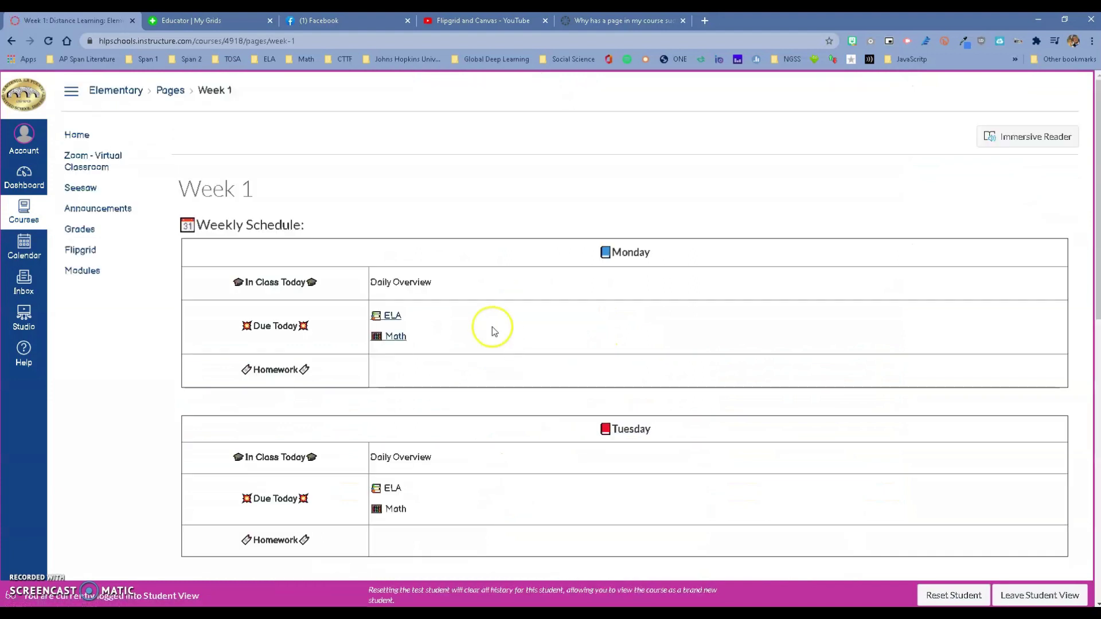
scroll(229, 281, "down", 2)
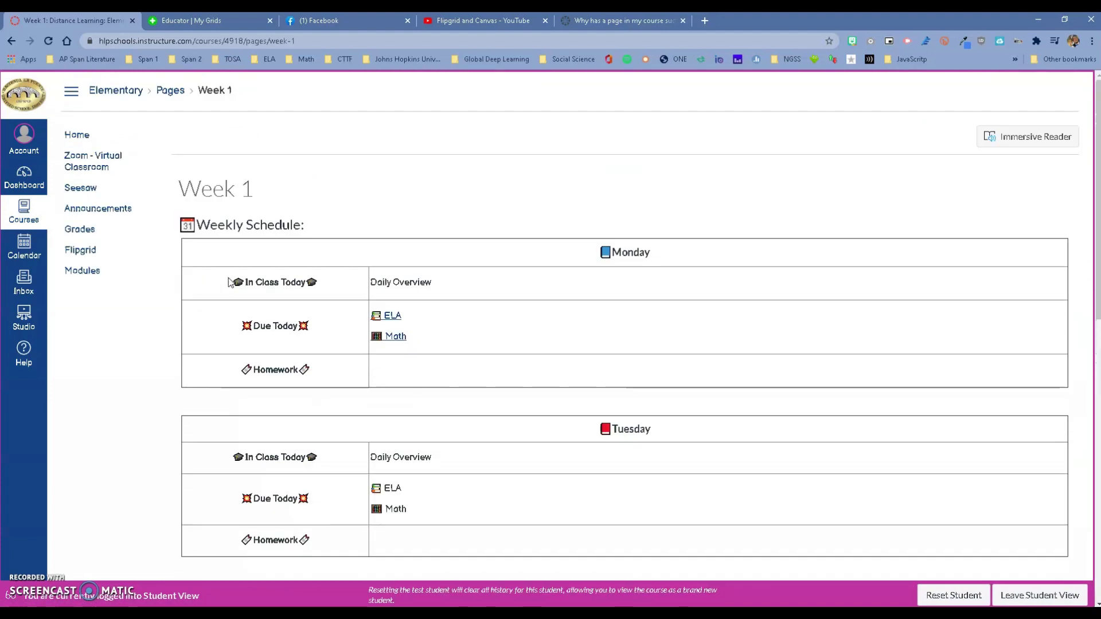
scroll(228, 278, "up", 2)
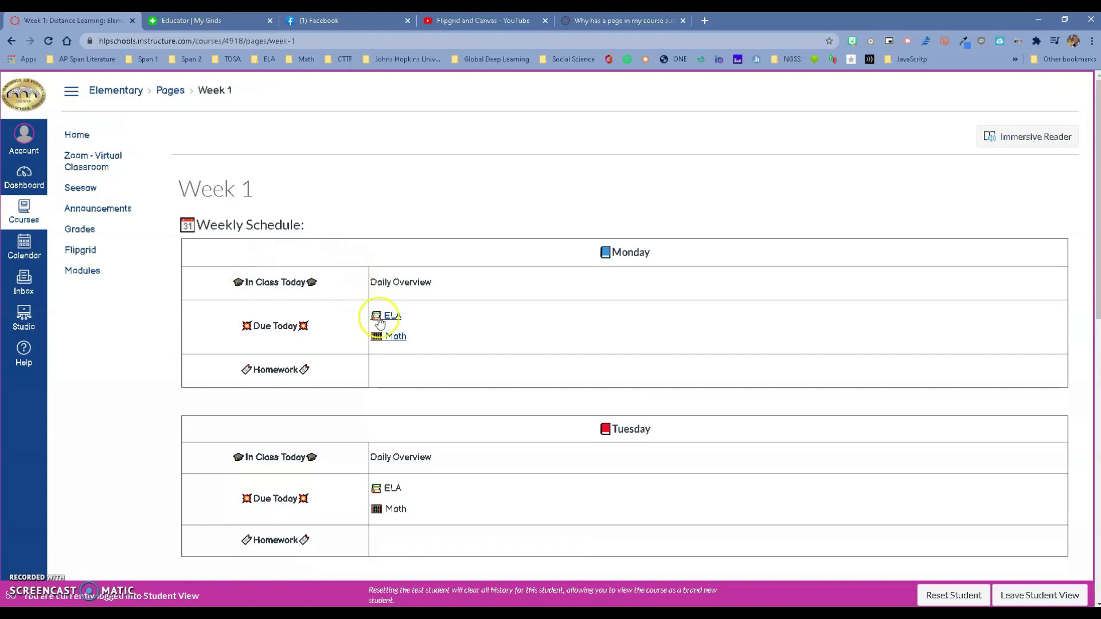
left_click(392, 320)
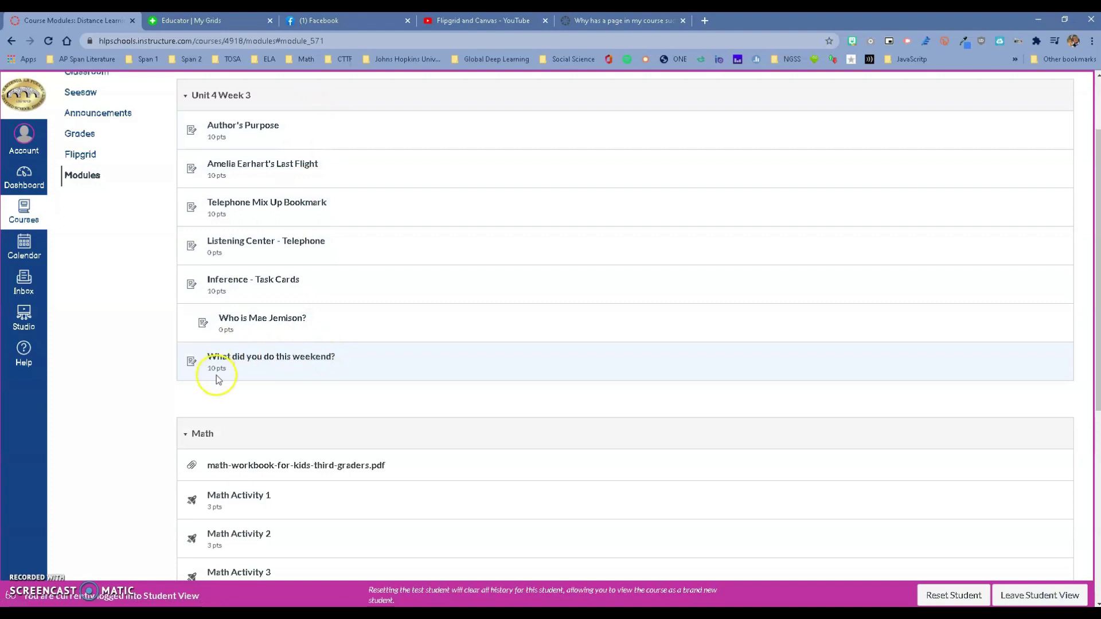
- Open 'What did you do this weekend?' as a student and scroll to its Flipgrid topic with 0 responses
left_click(302, 363)
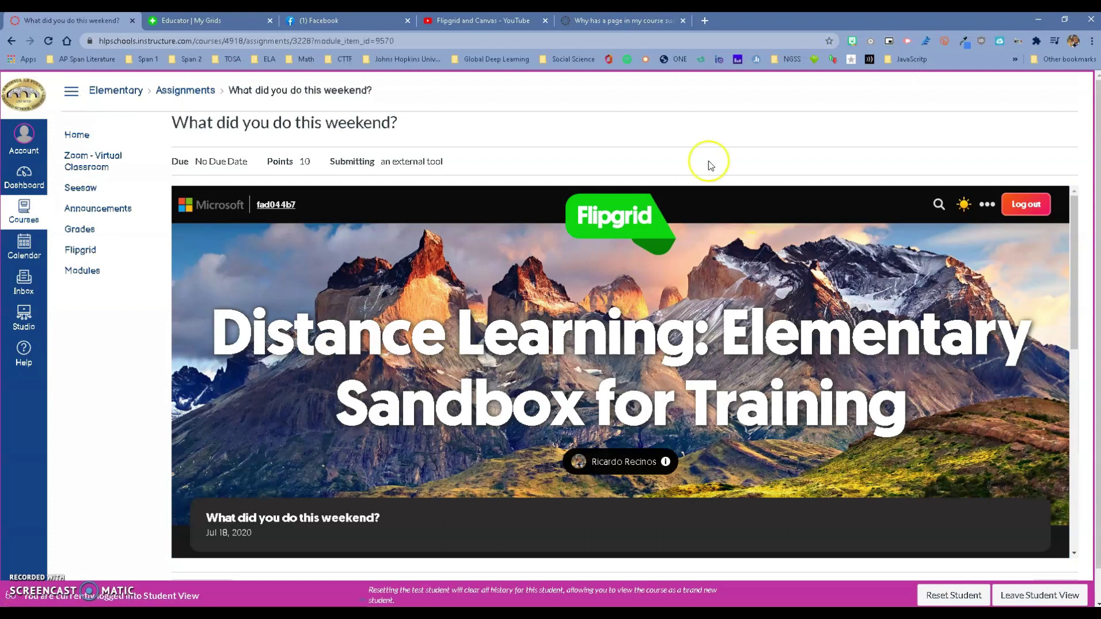
scroll(477, 333, "down", 7)
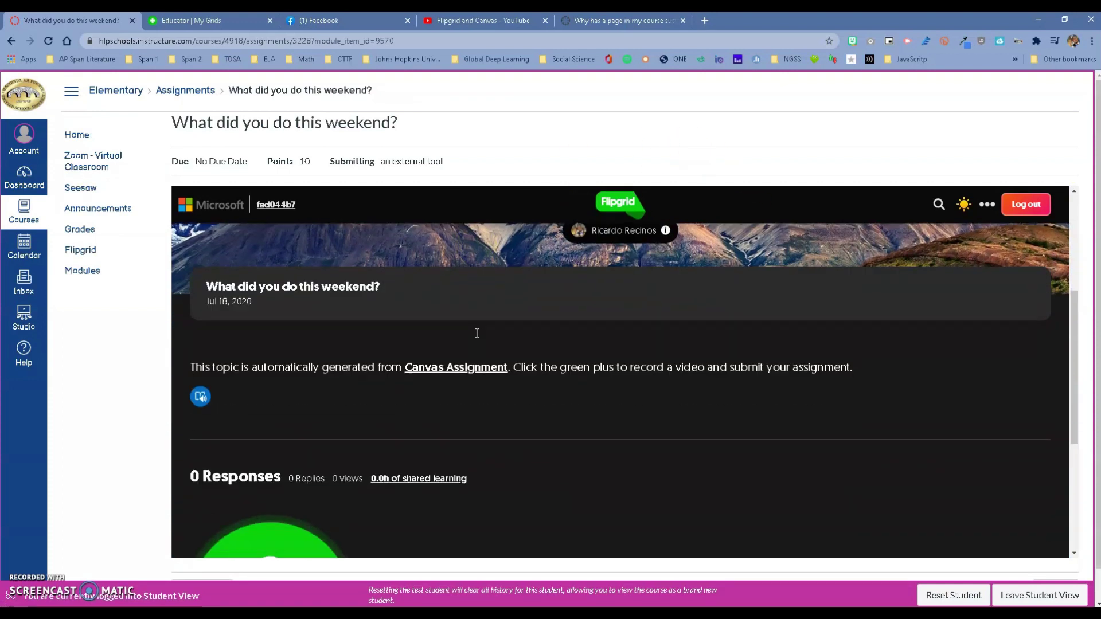